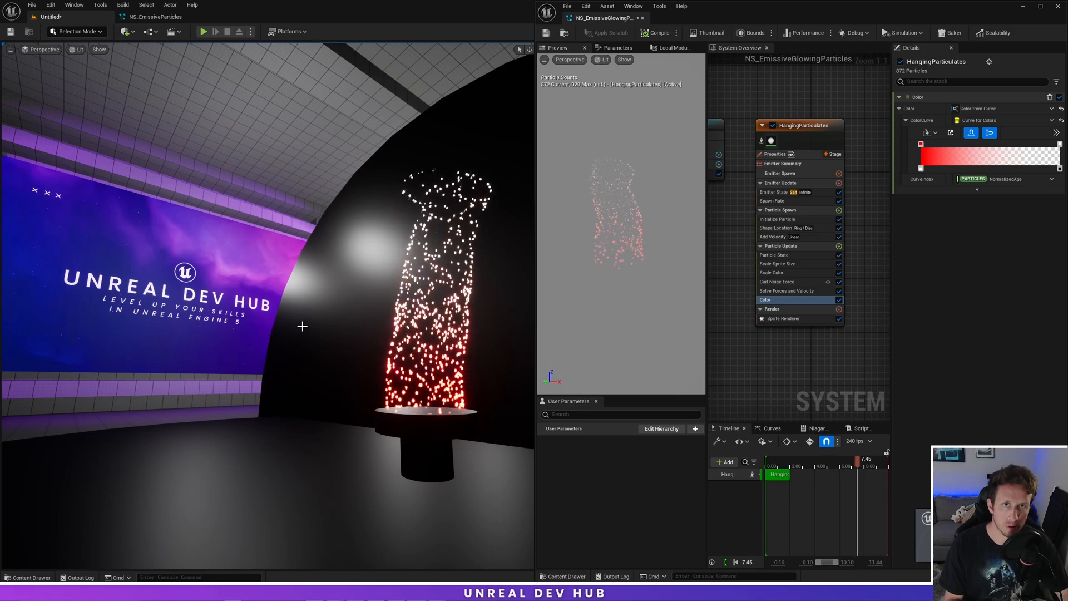
Step: Create a new Niagara system in the Emissive folder based on the Hanging Particulates emitter
alt+drag(300, 324, 285, 329)
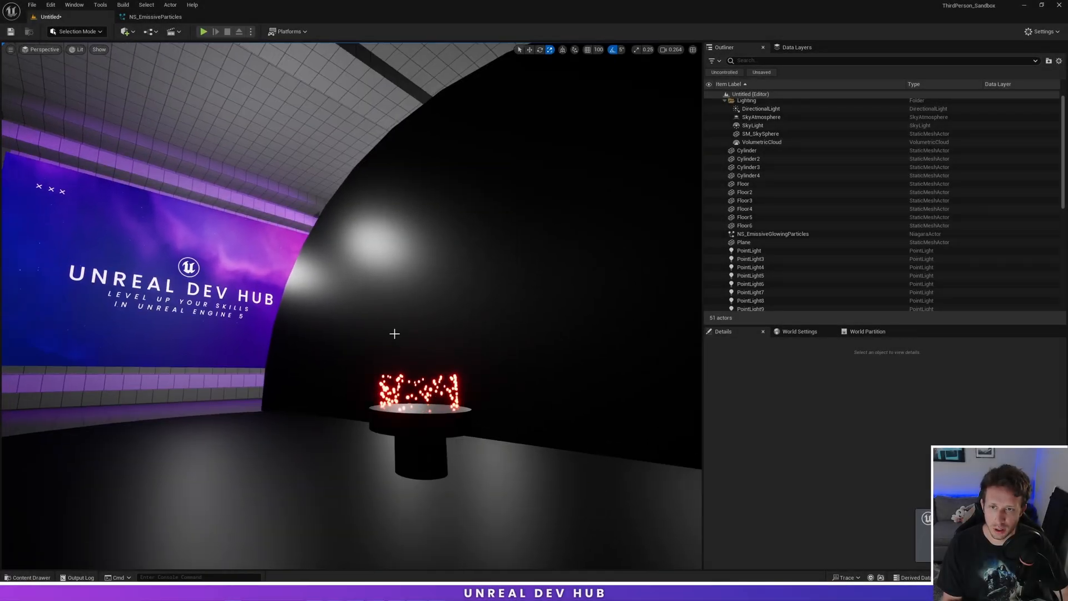
key(ctrl+space)
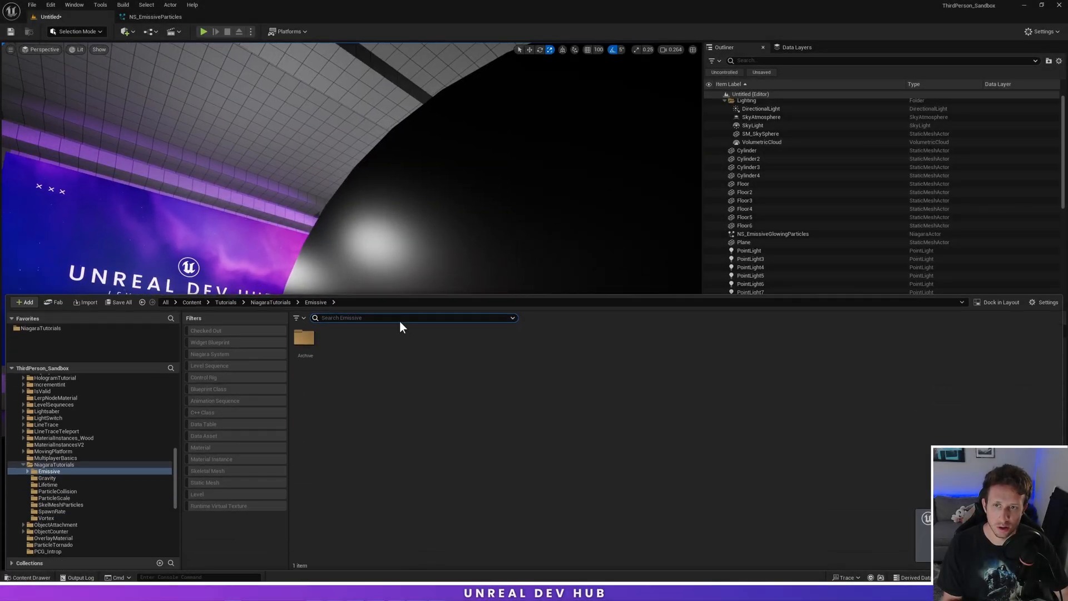
right_click(348, 355)
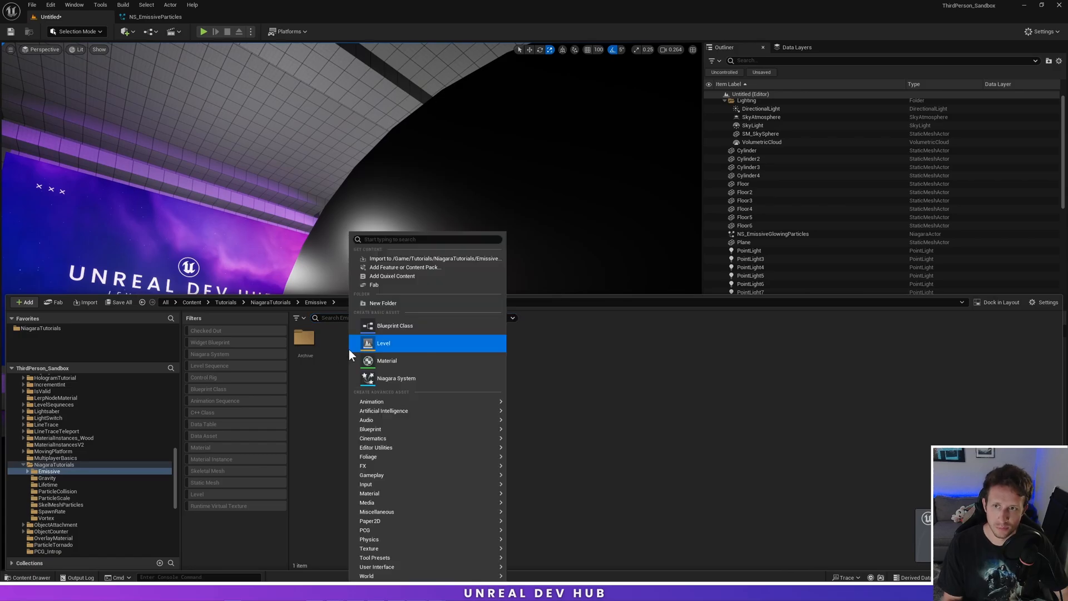
click(387, 378)
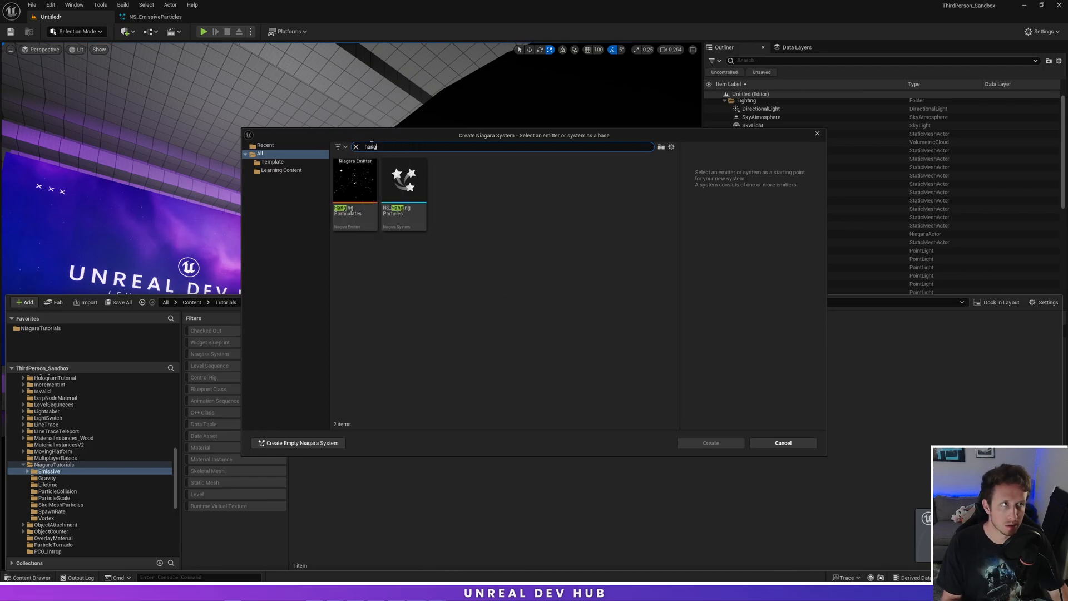
double_click(358, 188)
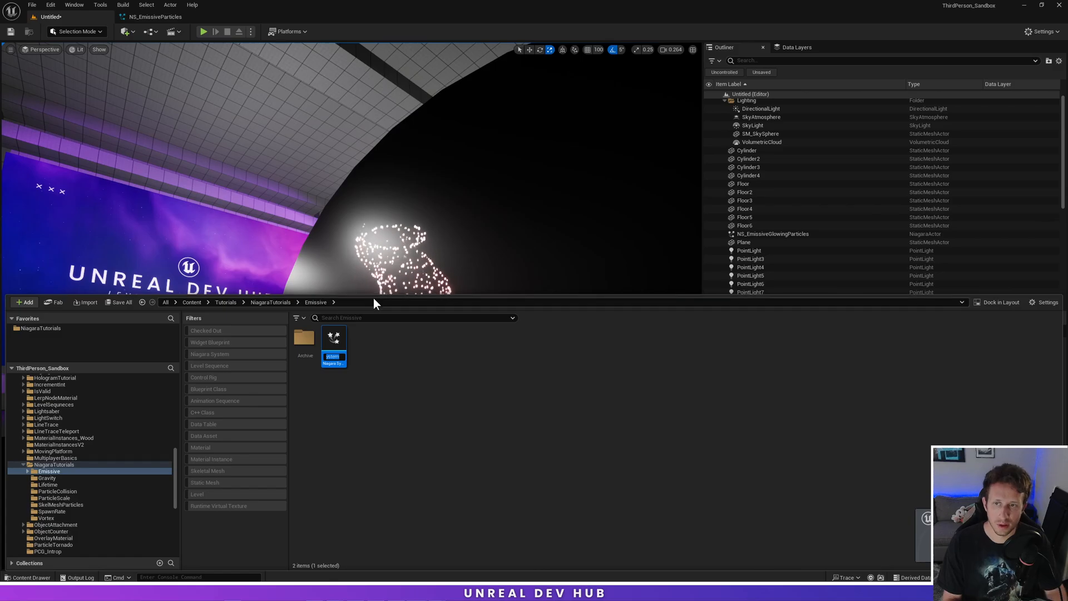
Step: Name the new Niagara system NS_GlowingParticles
text(NS)
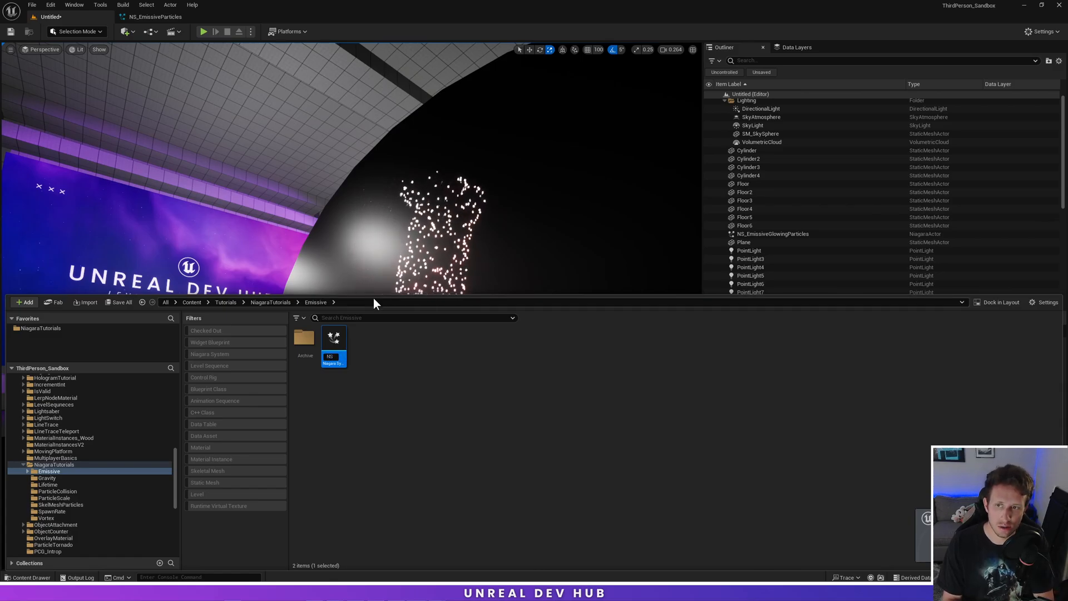
text(_GlowingParticles)
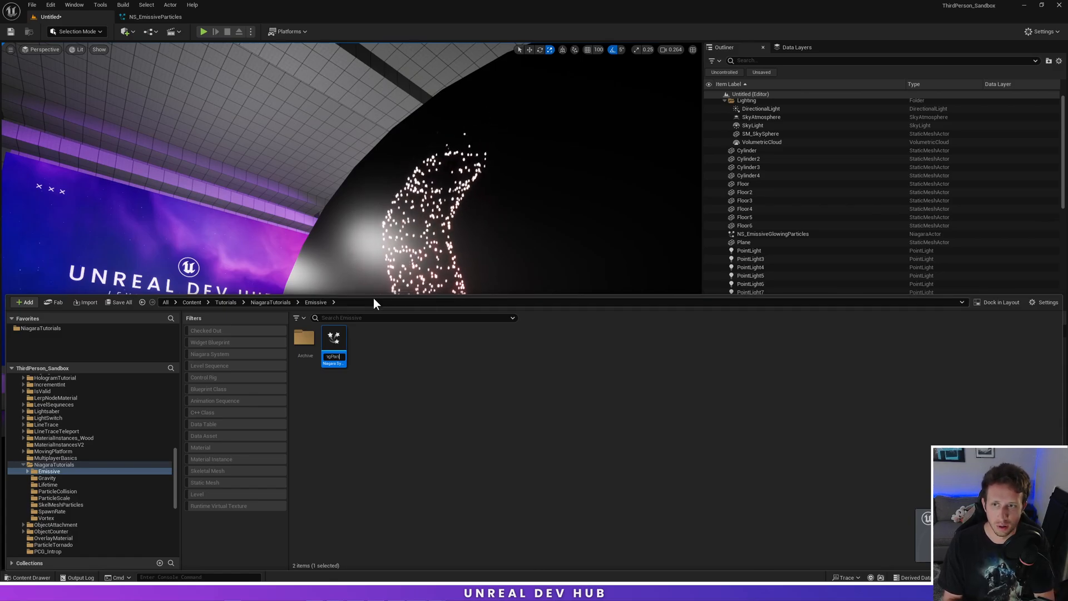
key(BackSpace)
key(BackSpace)
key(BackSpace)
key(BackSpace)
key(BackSpace)
key(BackSpace)
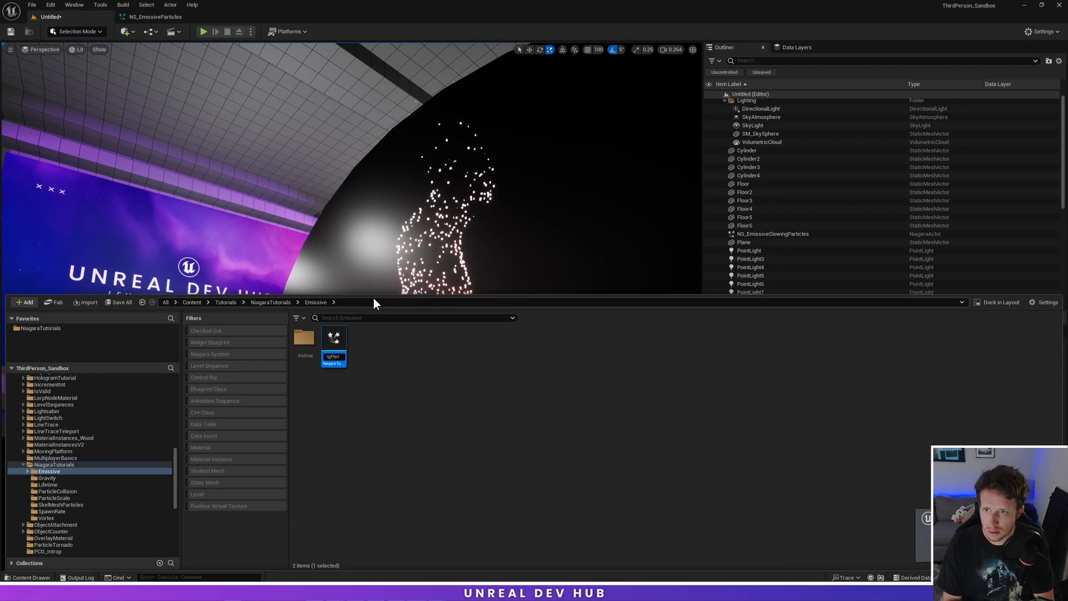
text(ticles)
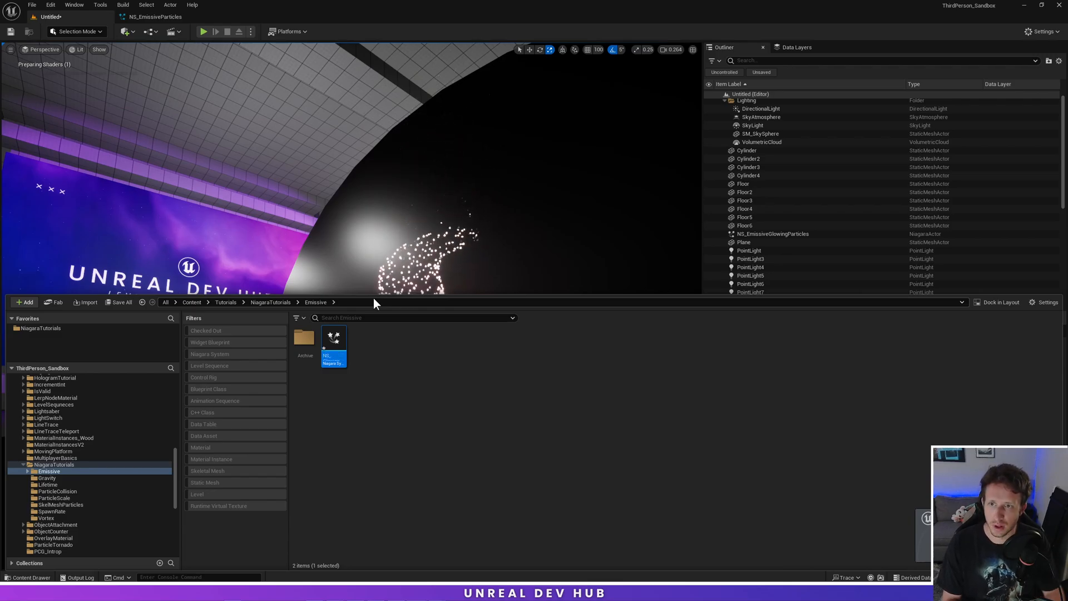
key(Return)
ctrl+scroll(344, 347, up, 2)
ctrl+scroll(344, 347, up, 1)
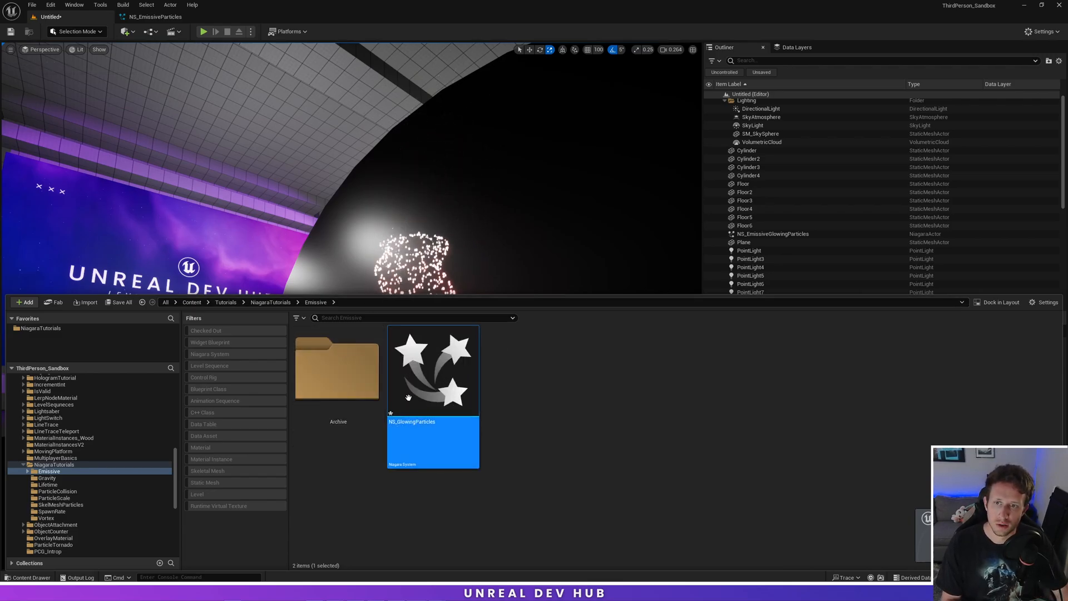
Step: Open NS_GlowingParticles and delete the Wind Force and Aerodynamic Drag modules from the HangingParticulates emitter's Particle Update group
double_click(441, 383)
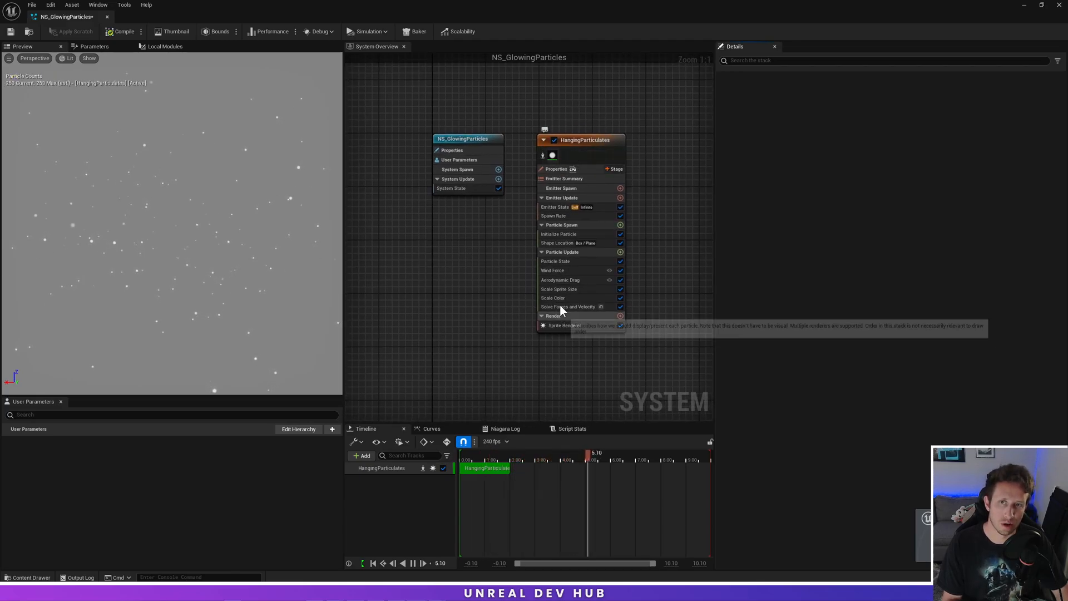
click(556, 271)
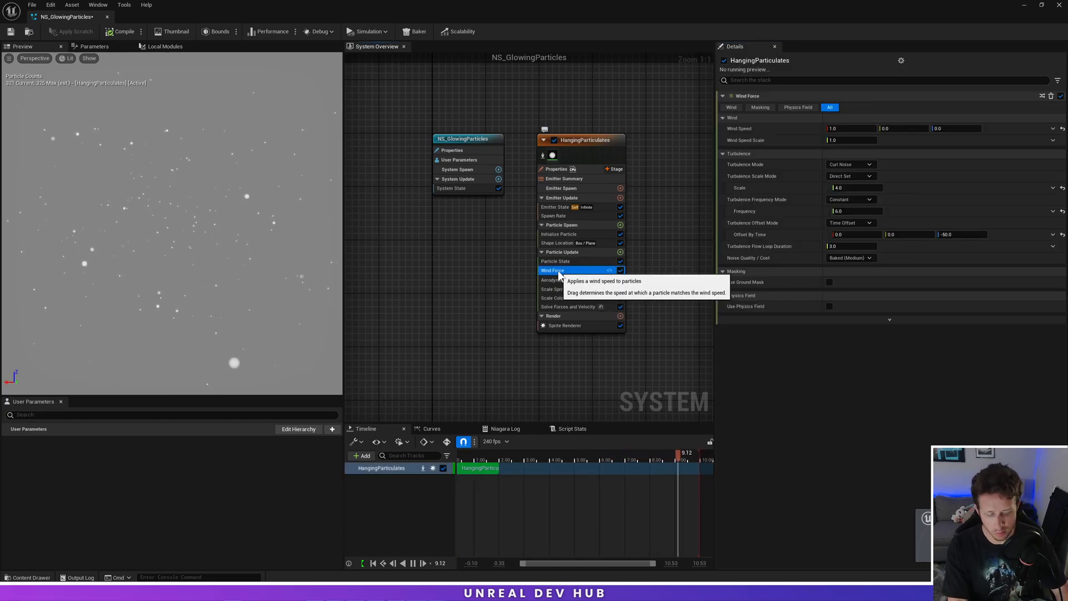
key(Delete)
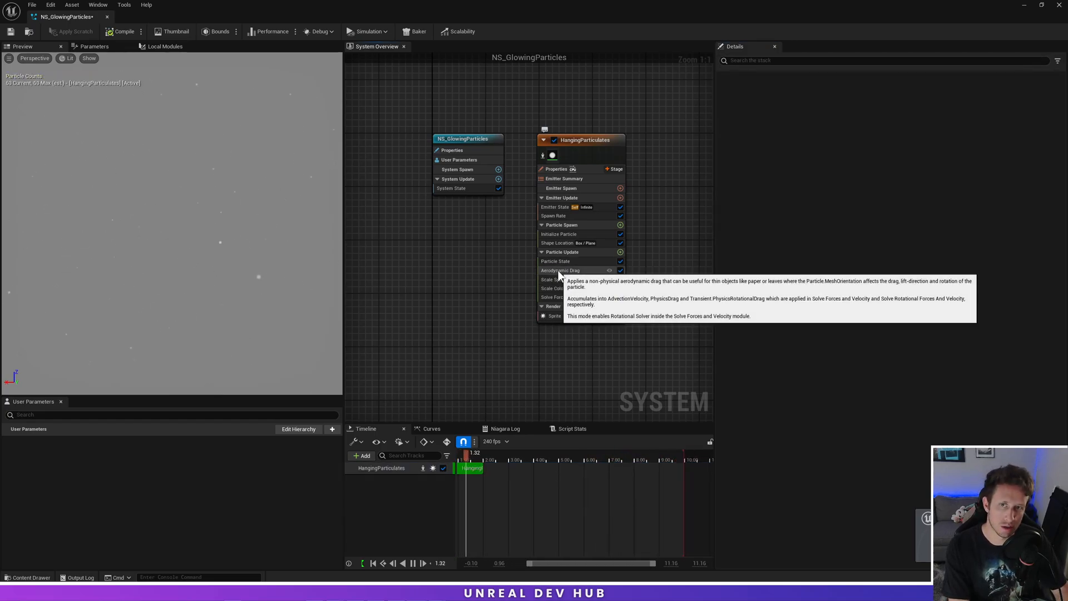
click(559, 271)
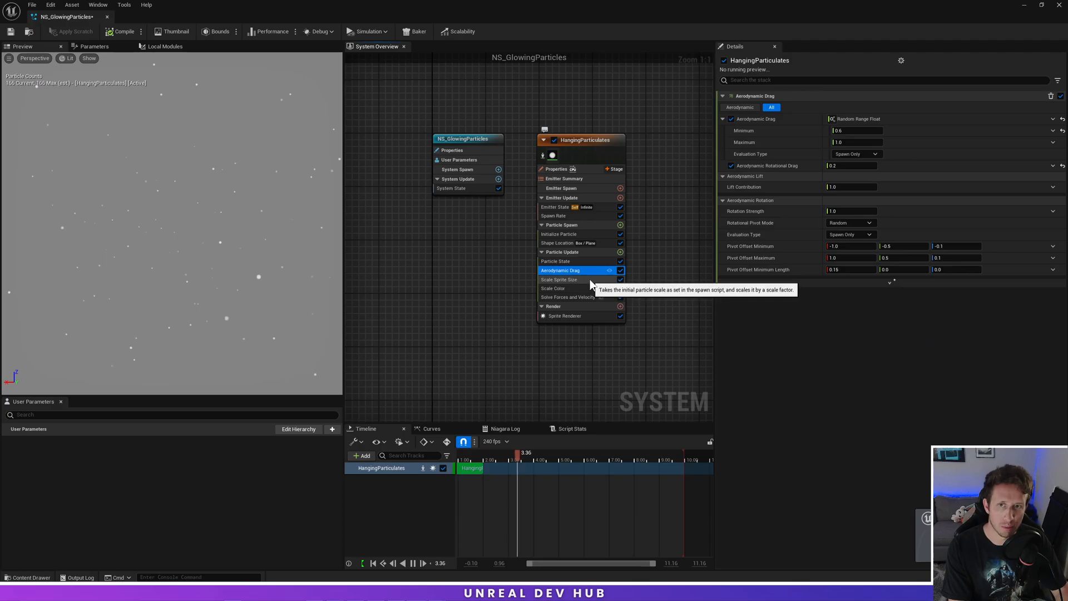
key(Delete)
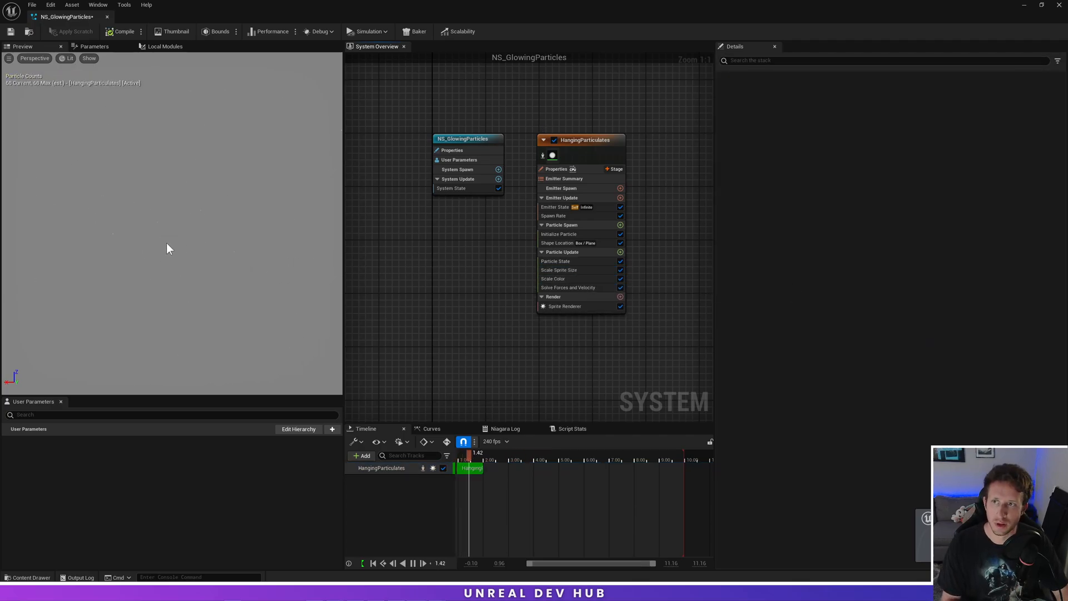
Step: Check the Realtime option in the preview viewport's settings
click(162, 246)
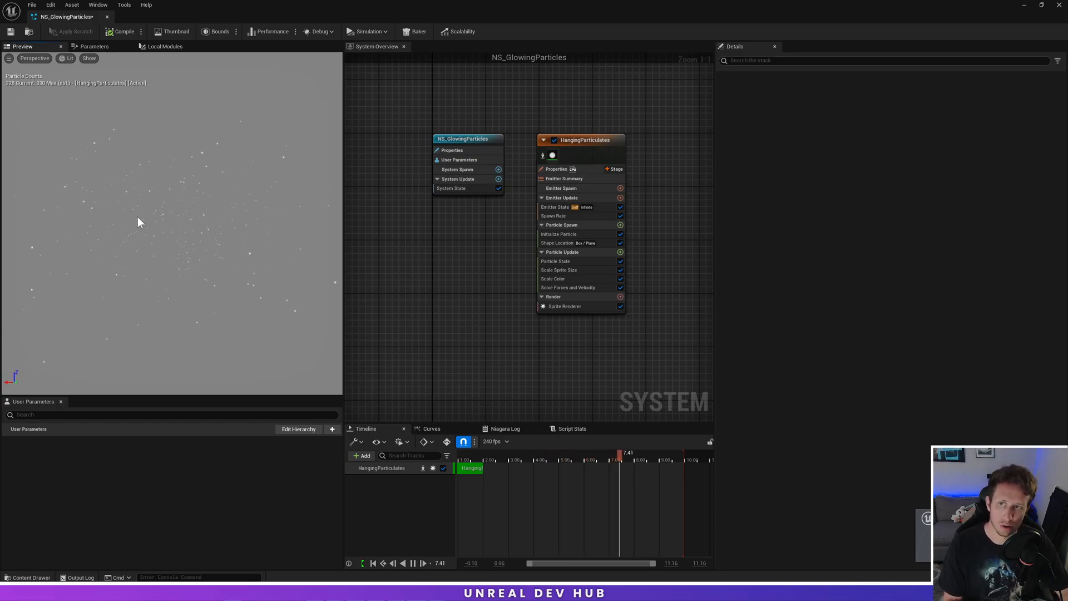
click(9, 59)
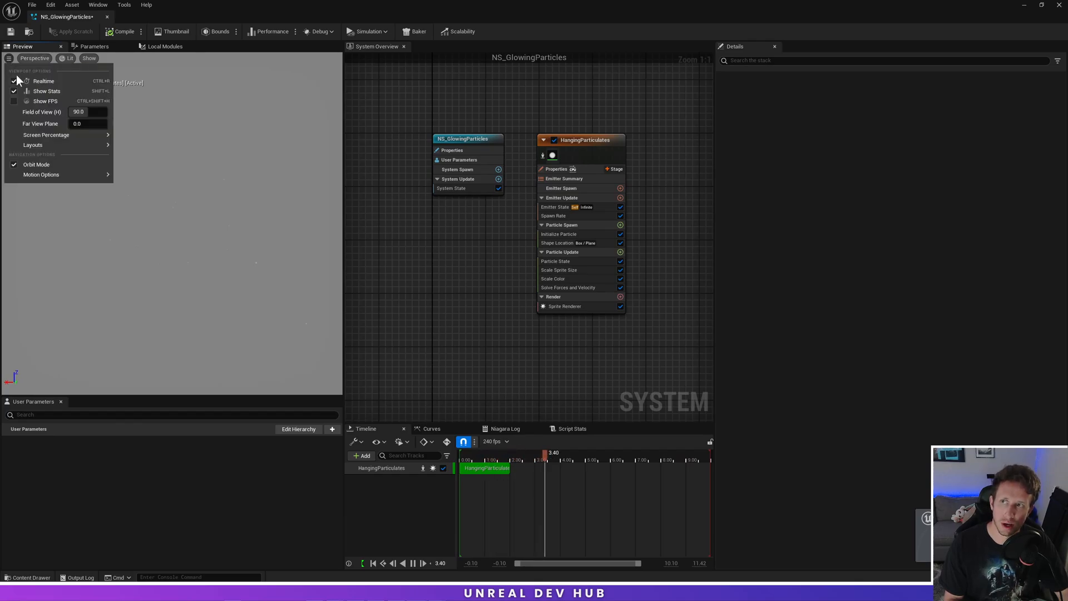
click(14, 82)
Step: Dock the NS_GlowingParticles editor into the main window beside NS_EmissiveParticles
scroll(567, 100, up, 2)
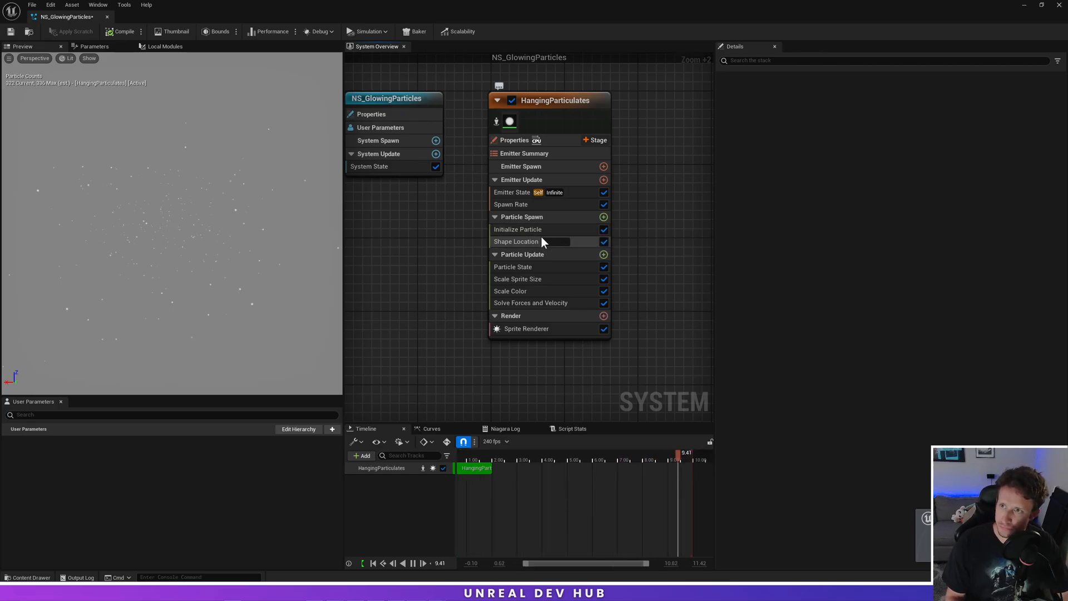
drag(154, 23, 671, 139)
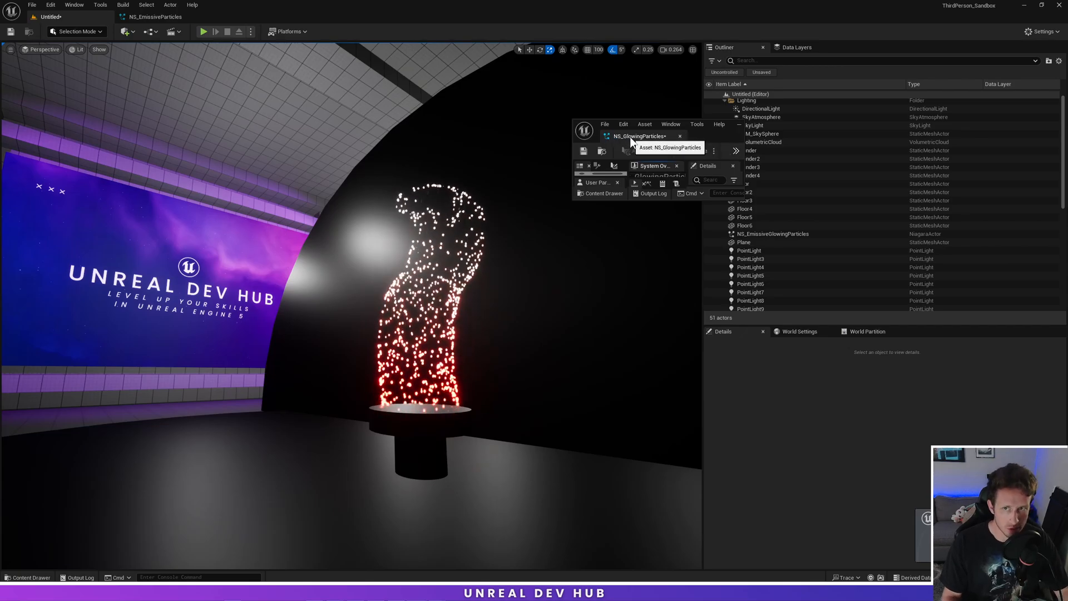
drag(625, 138, 241, 14)
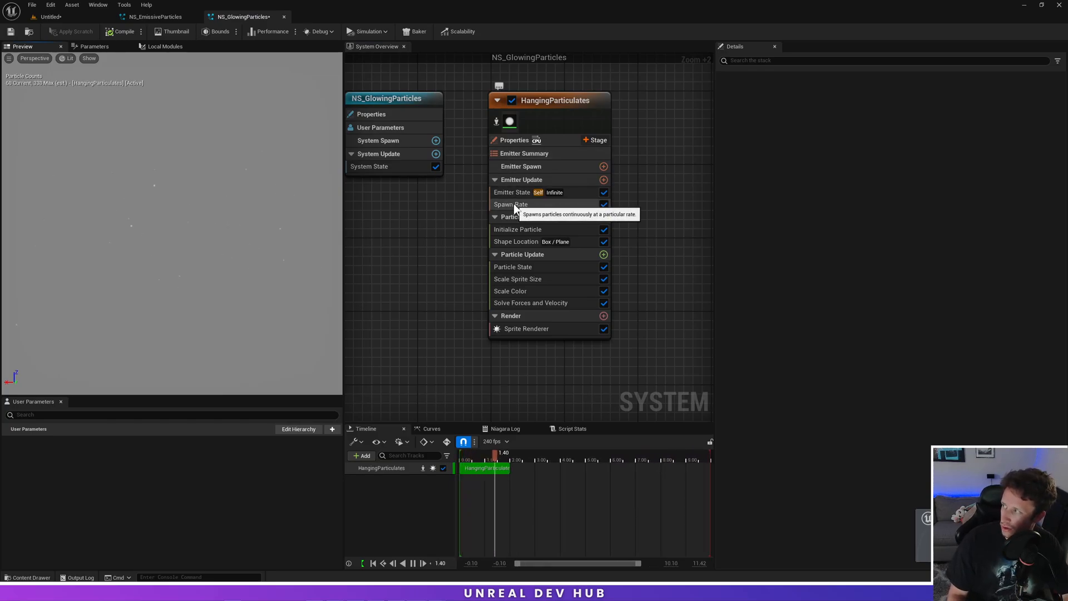
Step: Change the Shape Location module's shape primitive to Ring / Disc
click(515, 242)
drag(165, 248, 173, 249)
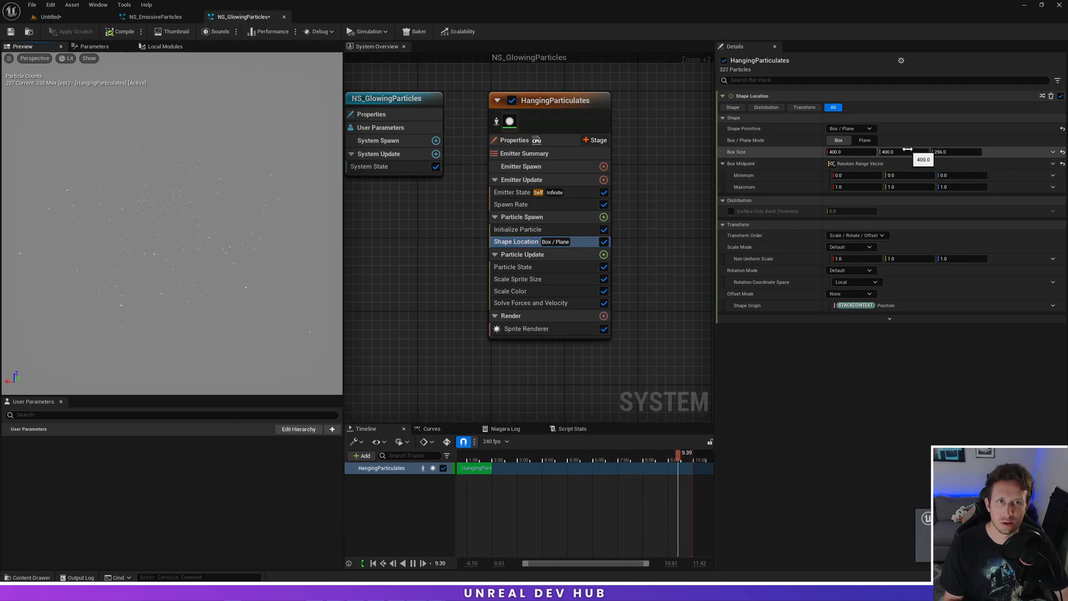
click(849, 130)
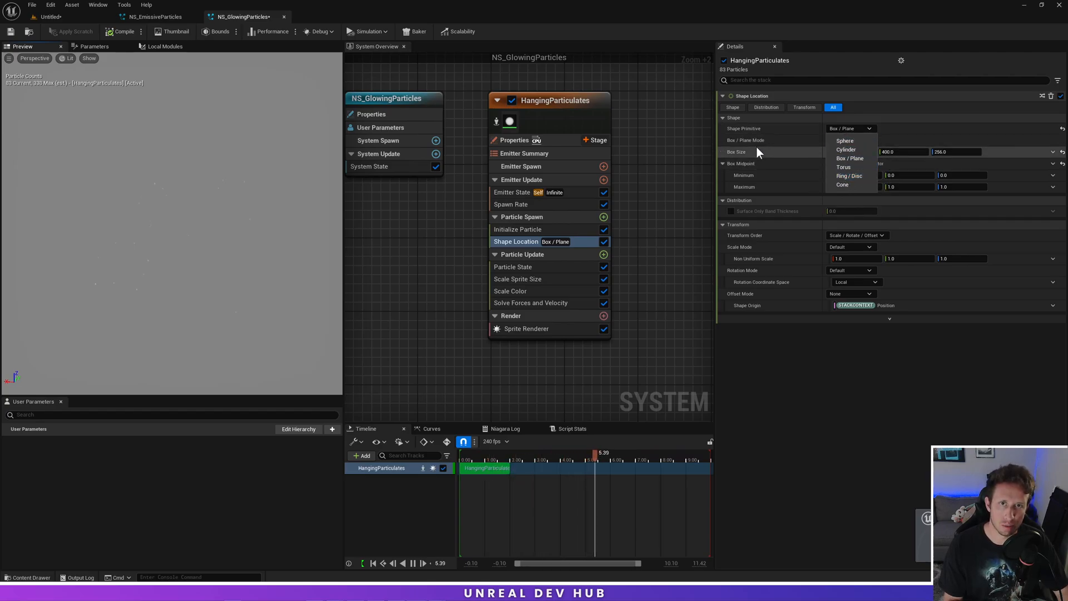
click(857, 176)
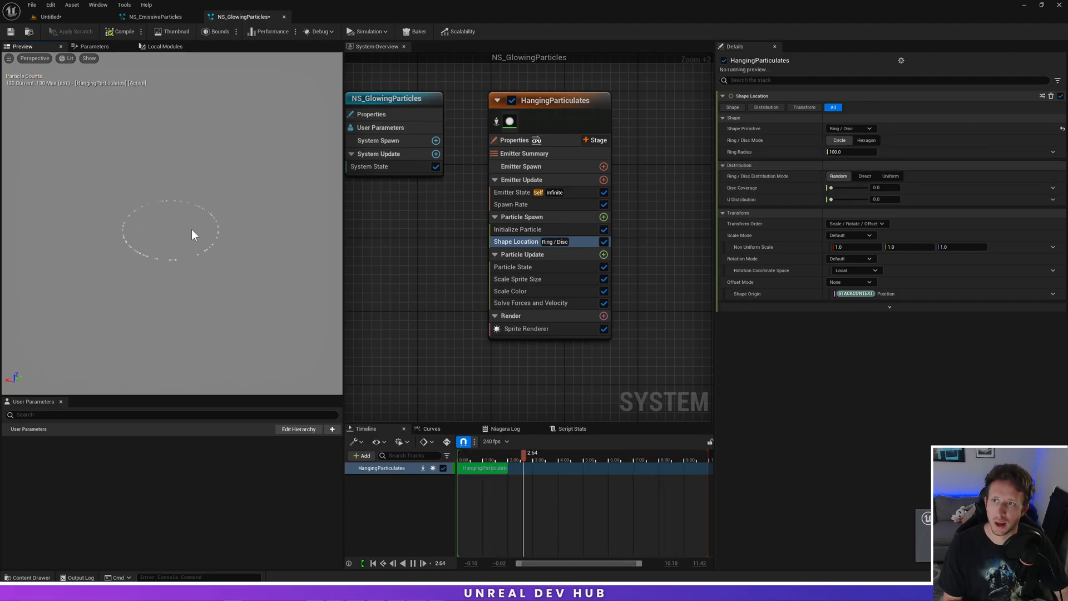
Step: Set the ring's Disc Coverage to about 0.15 in the Shape Location module
scroll(191, 229, up, 5)
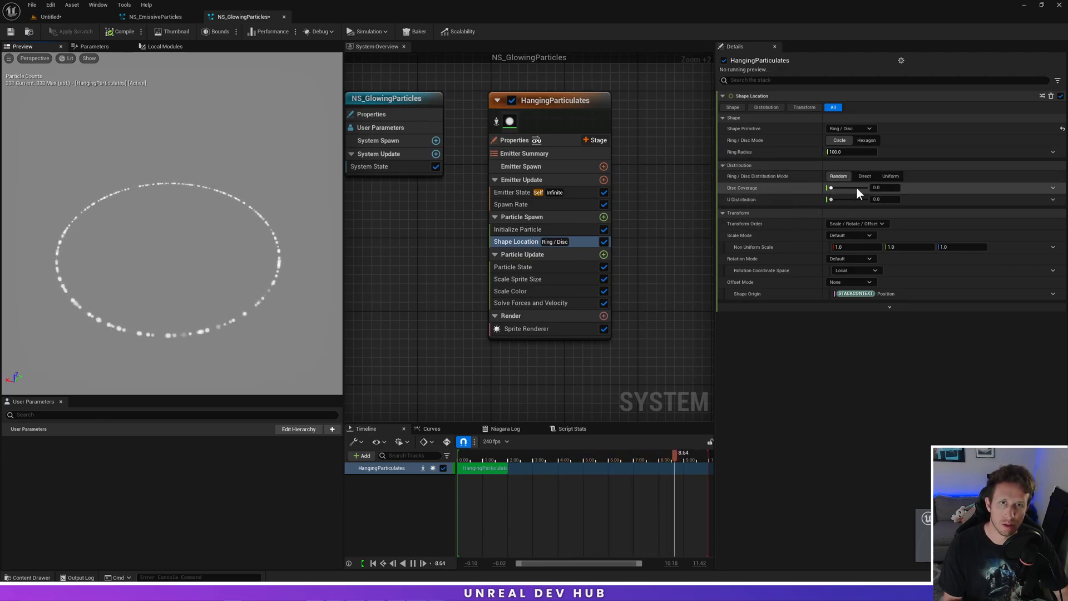
drag(831, 187, 839, 189)
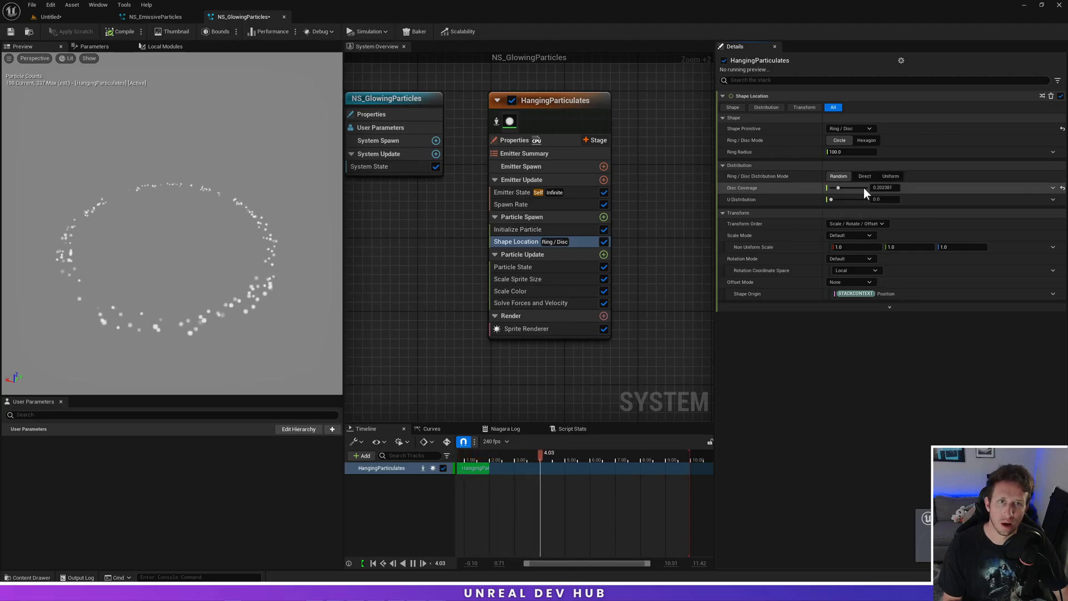
drag(838, 188, 842, 189)
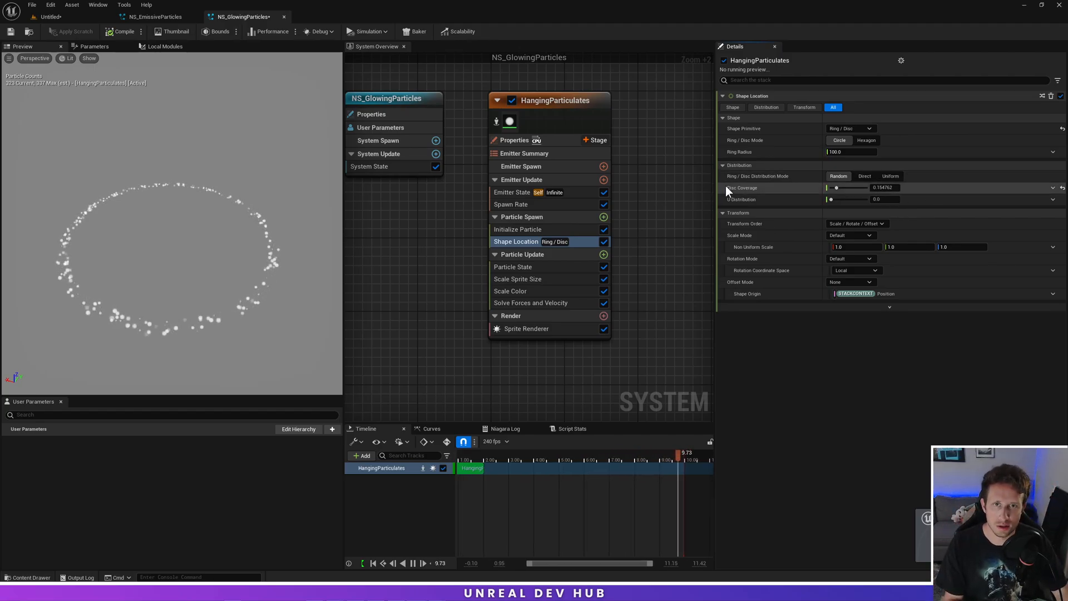
Step: Set the Shape Location's Ring Radius to 75 and inspect the particle ring in the preview
click(840, 152)
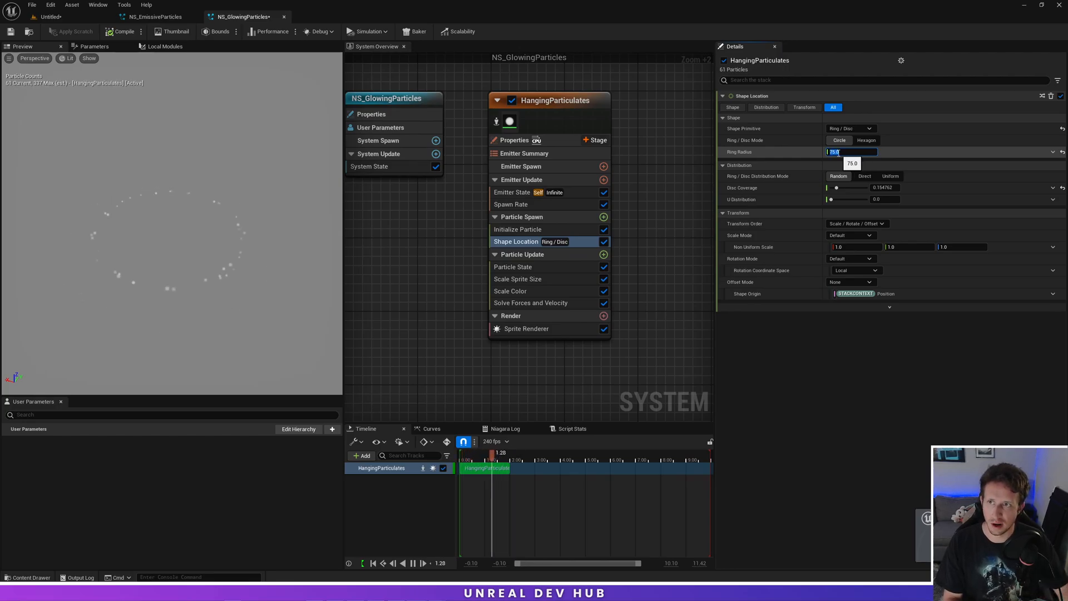
mouse_move(157, 277)
mouse_down()
mouse_move(158, 229)
mouse_move(162, 264)
mouse_up()
scroll(156, 276, up, 5)
scroll(156, 245, down, 5)
scroll(161, 245, up, 5)
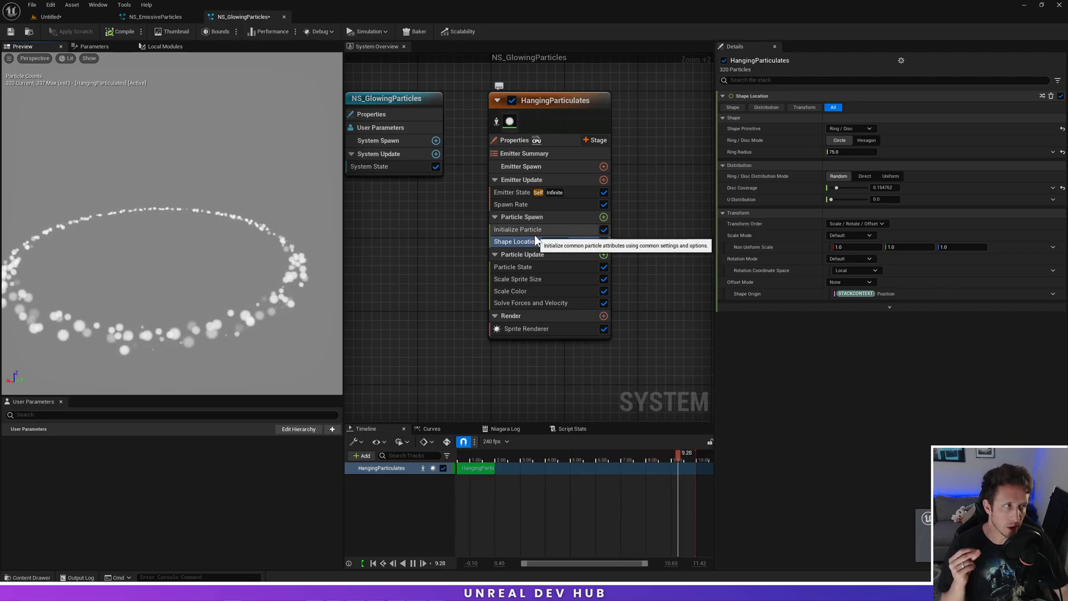
Step: Add an Add Velocity module to the Particle Spawn group and set its Z velocity to 150
click(603, 217)
text(velocit)
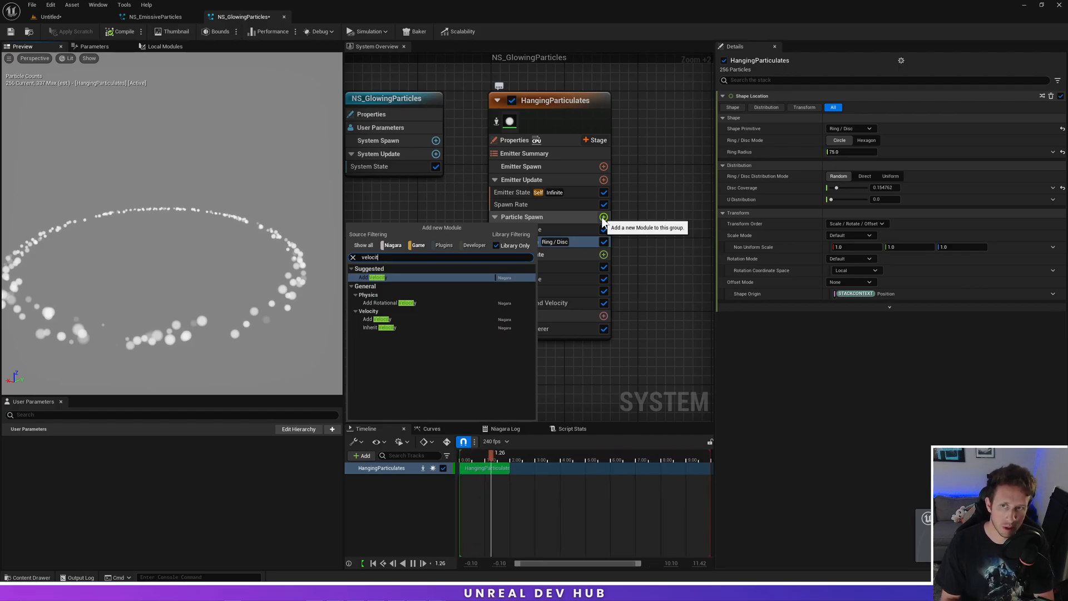
key(Return)
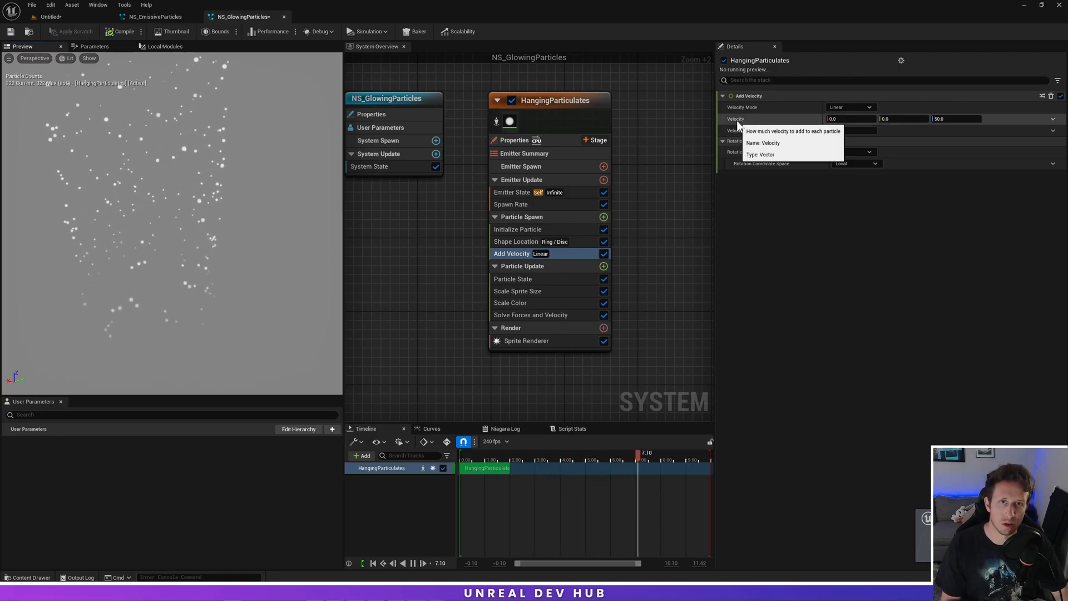
click(950, 119)
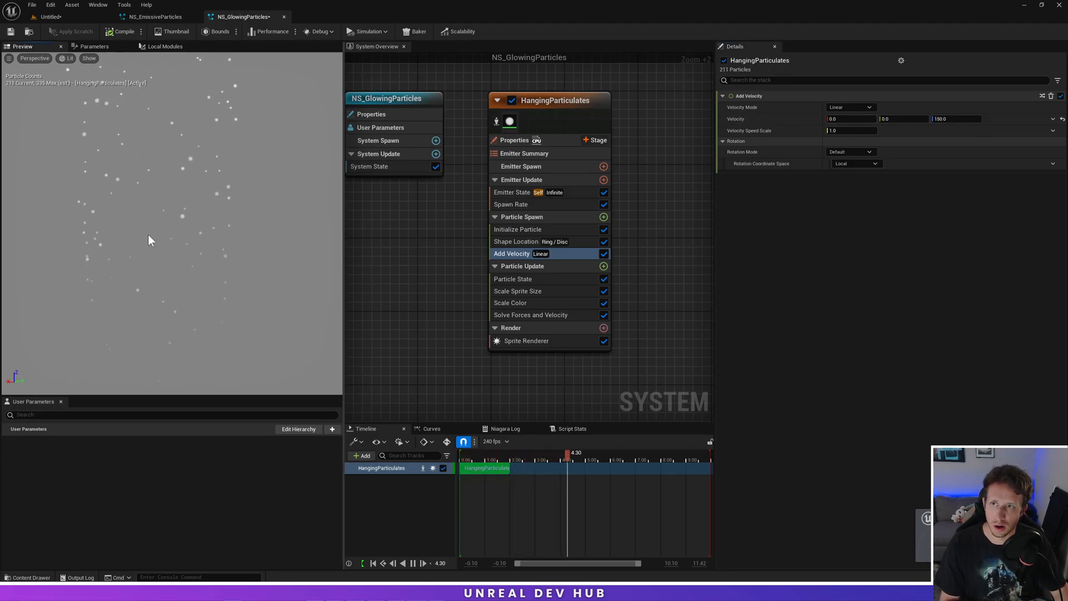
Step: Set the Initialize Particle module's Lifetime Min to 2 and Lifetime Max to 5
click(558, 229)
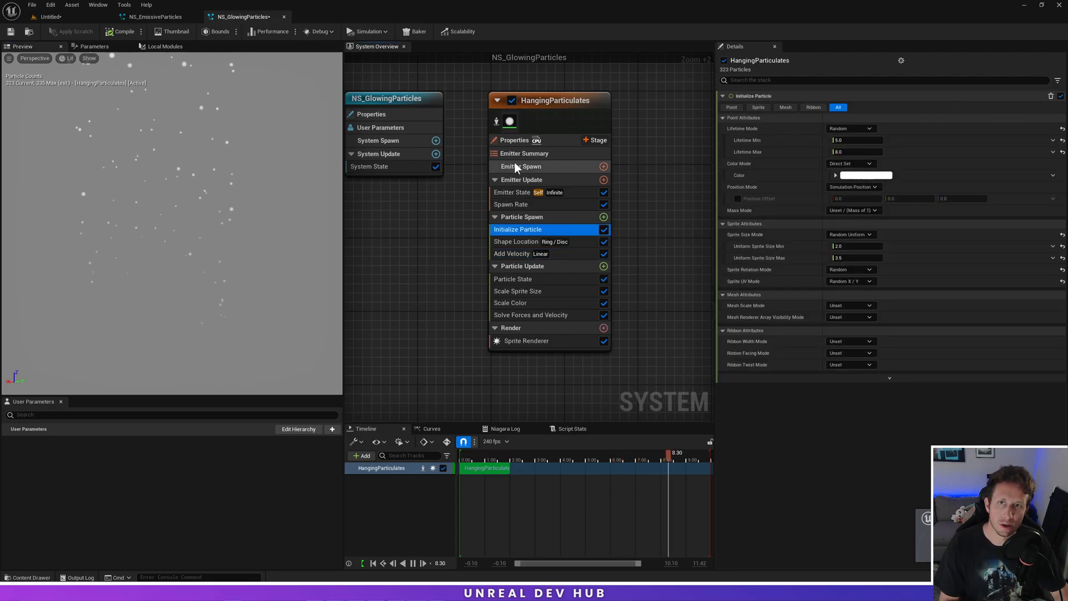
click(850, 142)
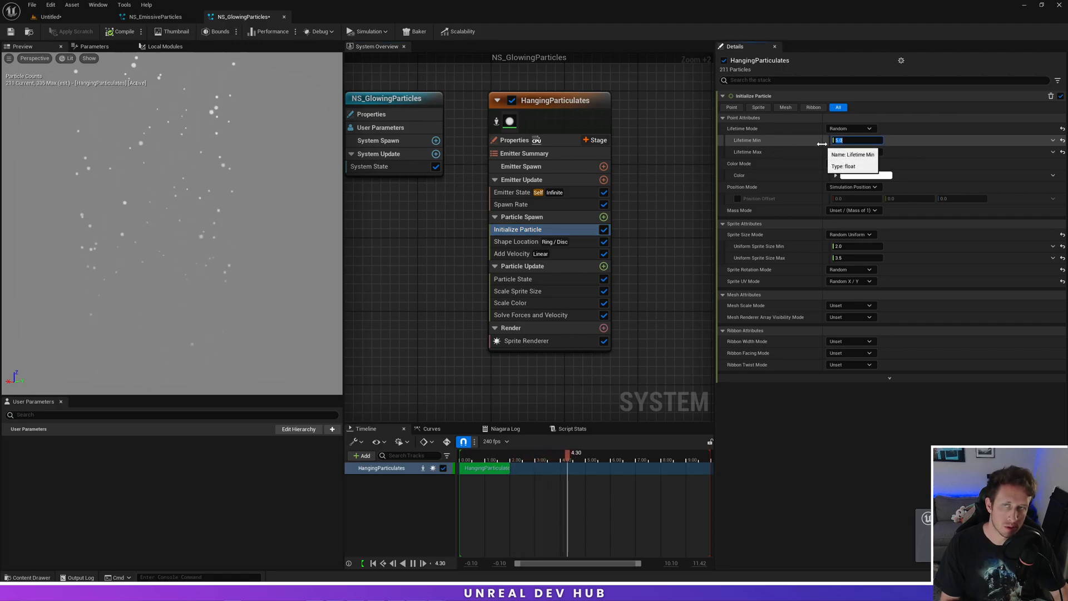
text(2)
key(Return)
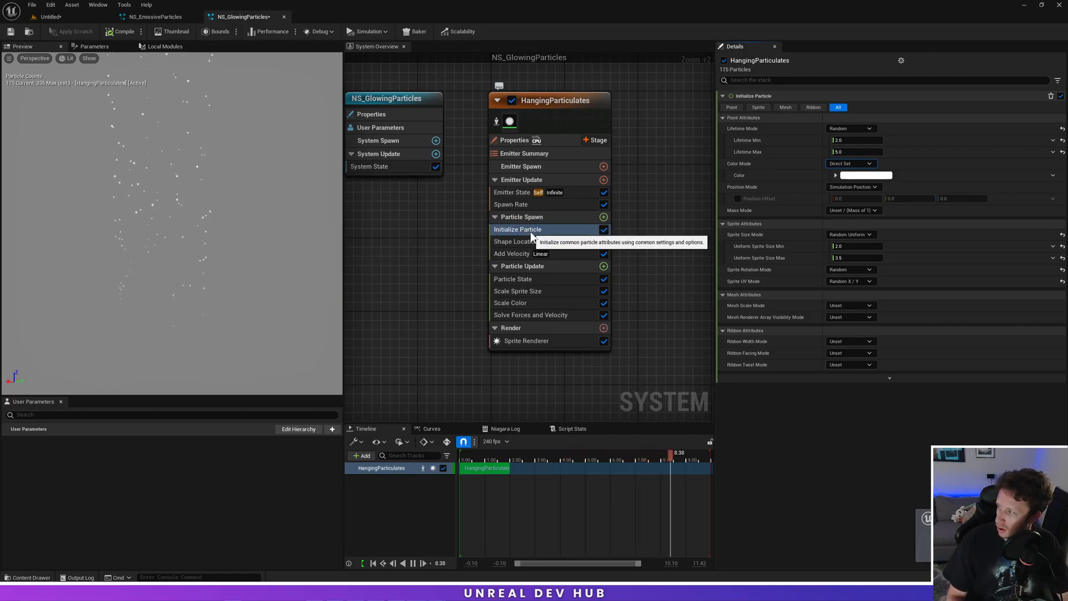
Step: Add a Curl Noise Force module to the Particle Update group of the HangingParticulates emitter
click(525, 267)
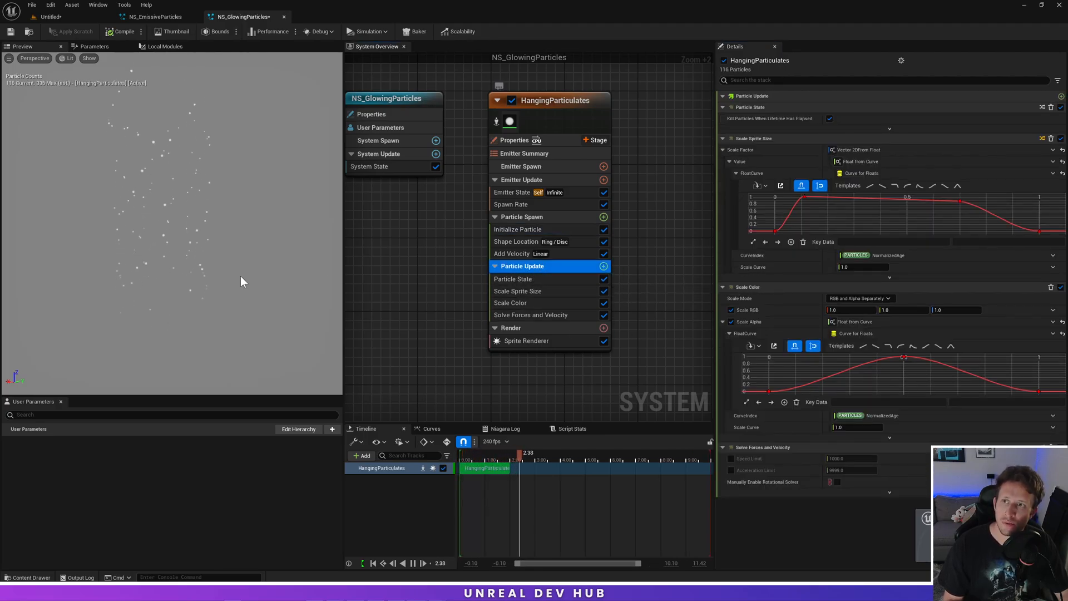
click(603, 266)
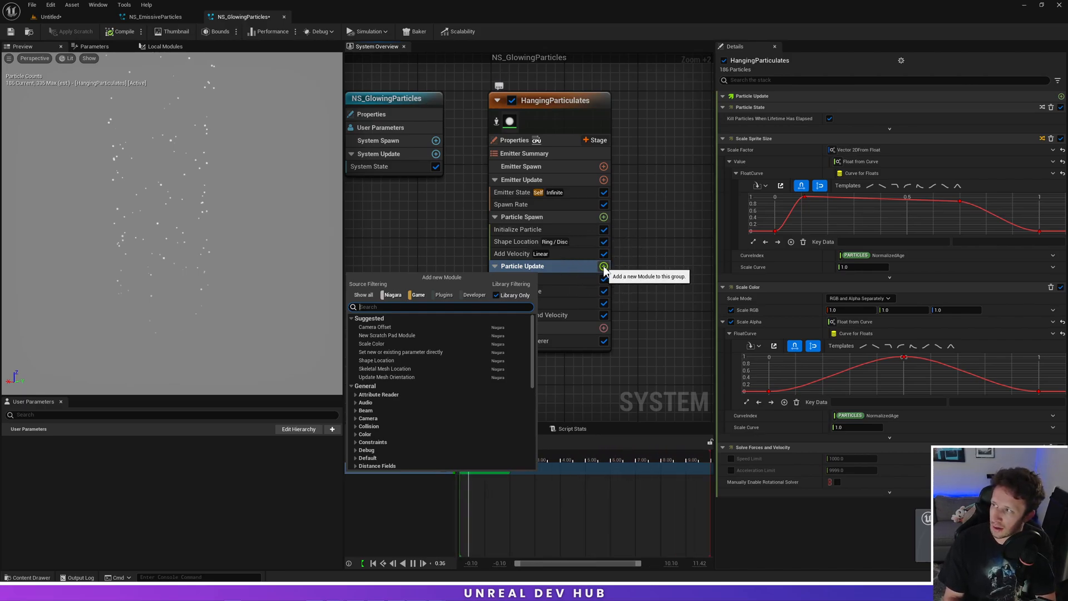
click(604, 267)
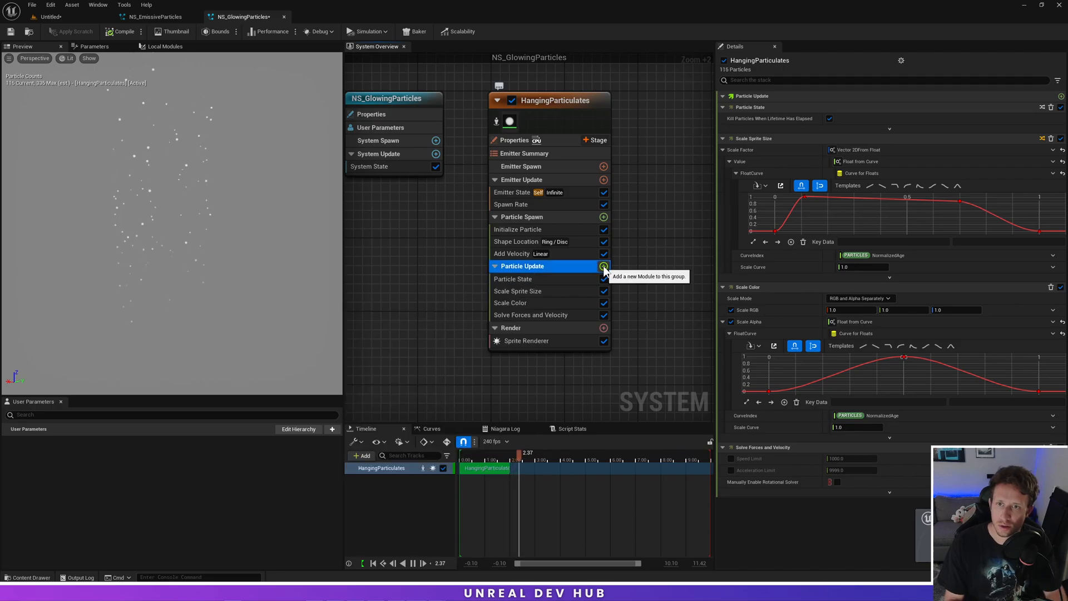
click(603, 267)
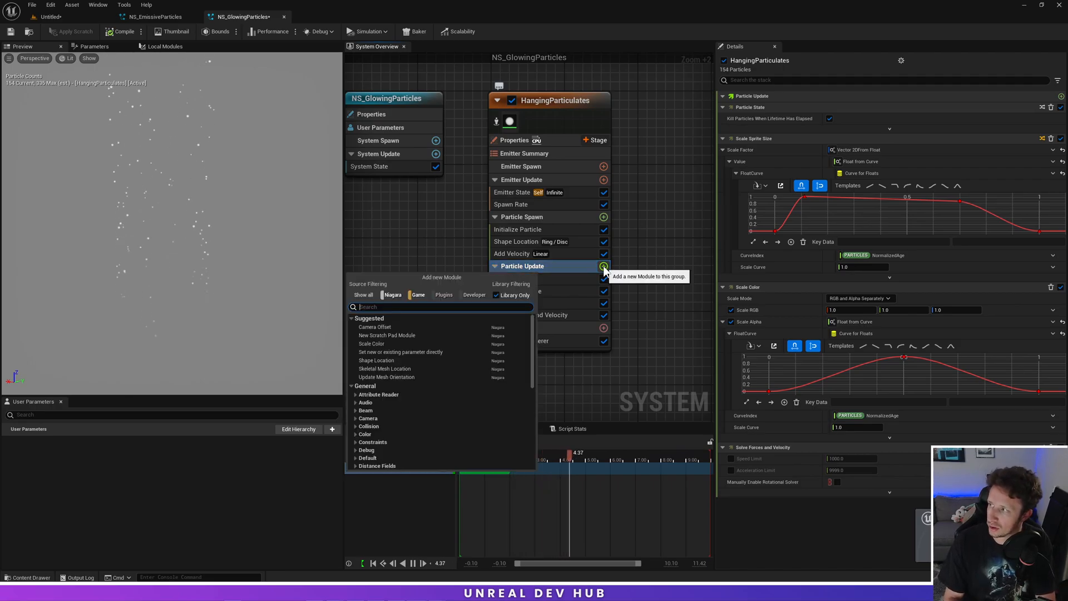
text(curl no)
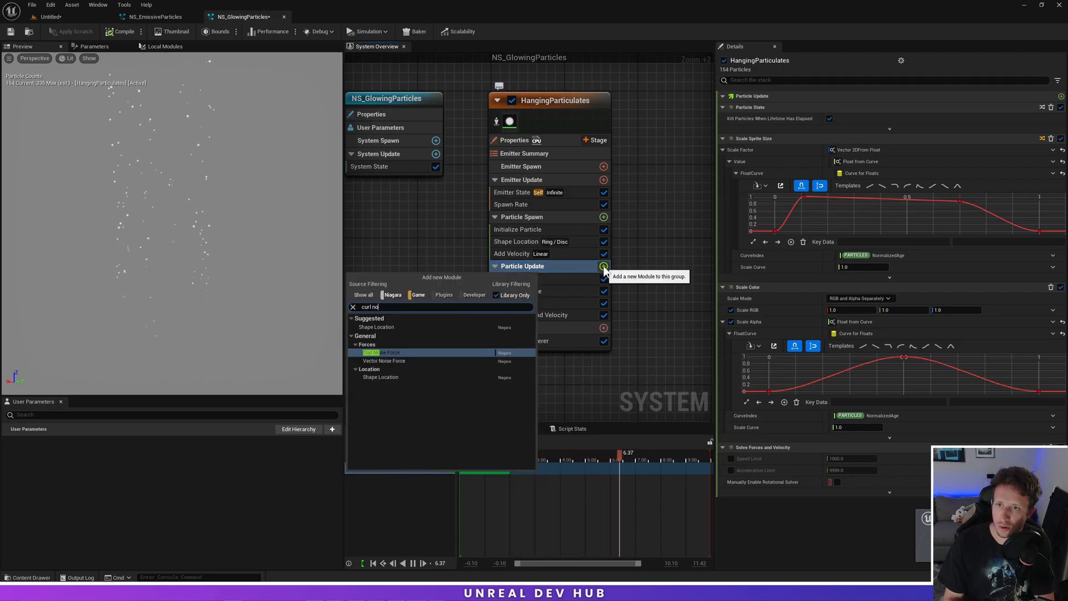
key(Return)
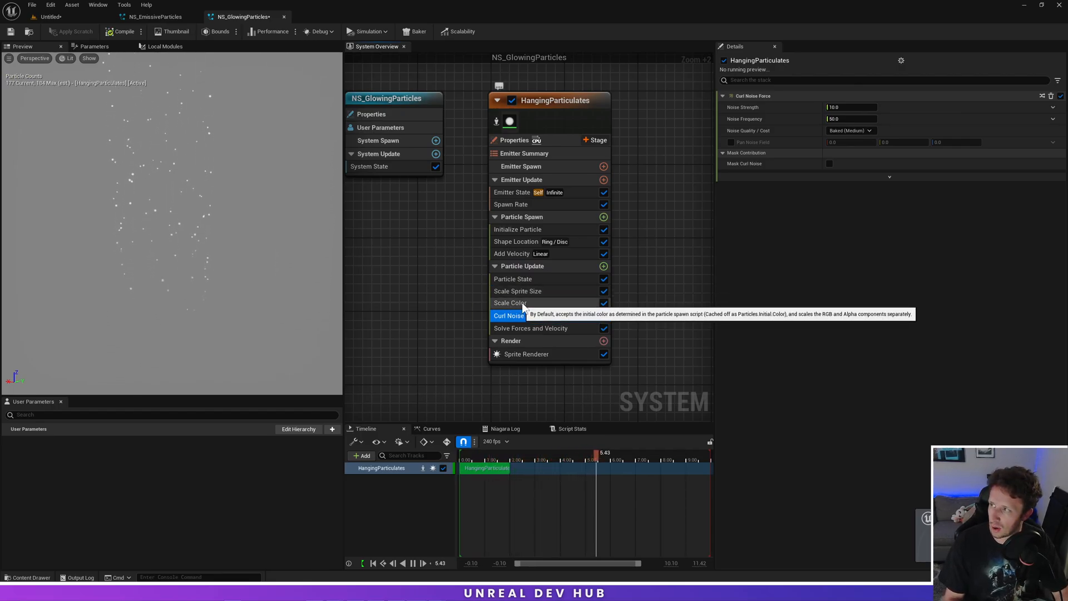
Step: Add a Color module to the Particle Update group
click(603, 266)
text(color)
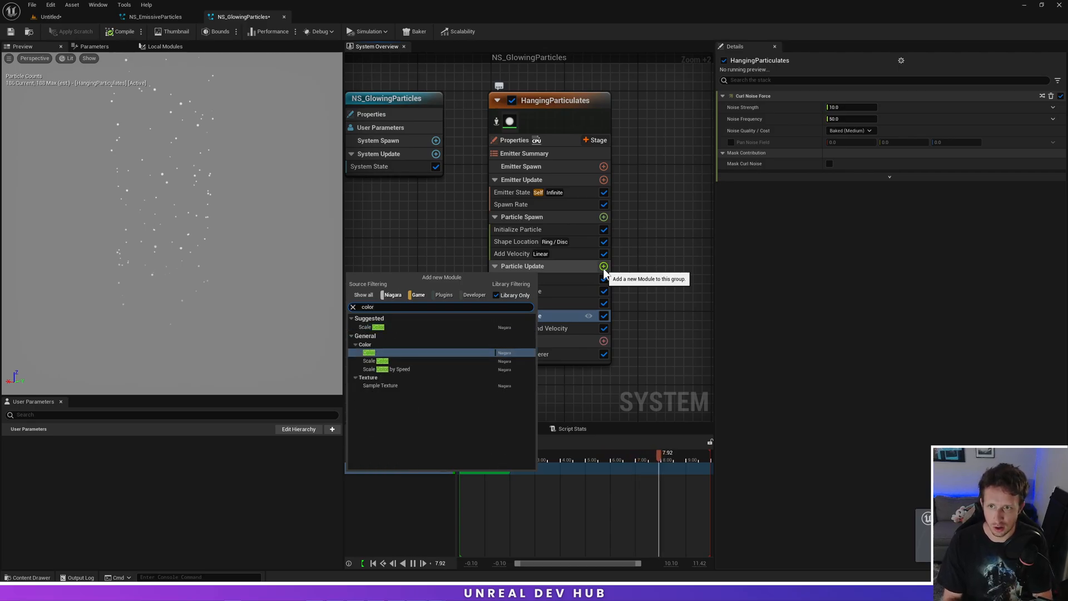
key(Return)
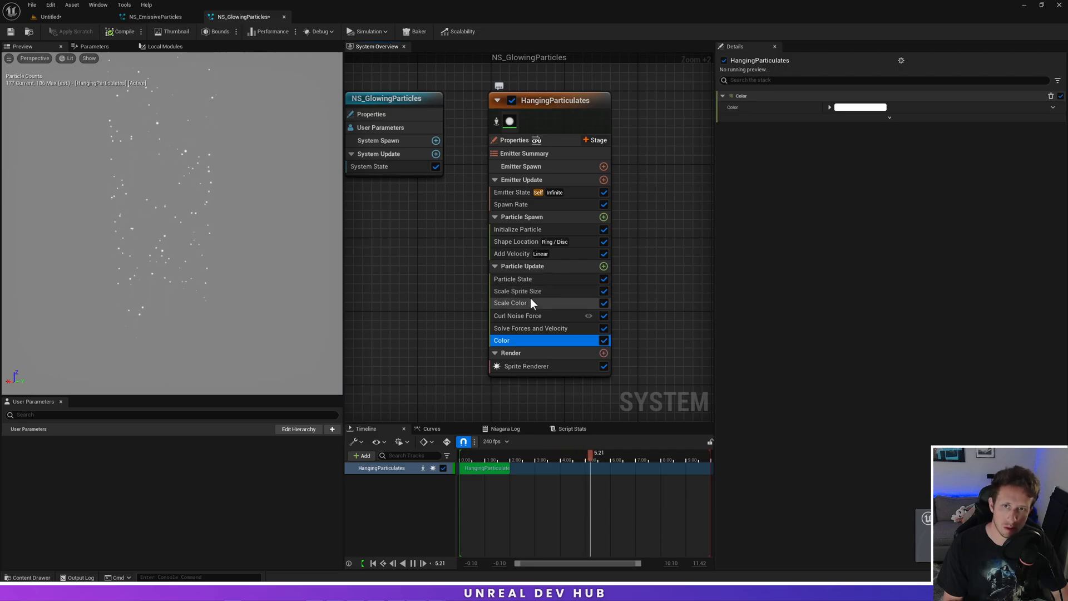
Step: Apply the Linear Ramp Down template to the float curve of the Scale Sprite Size module
click(517, 292)
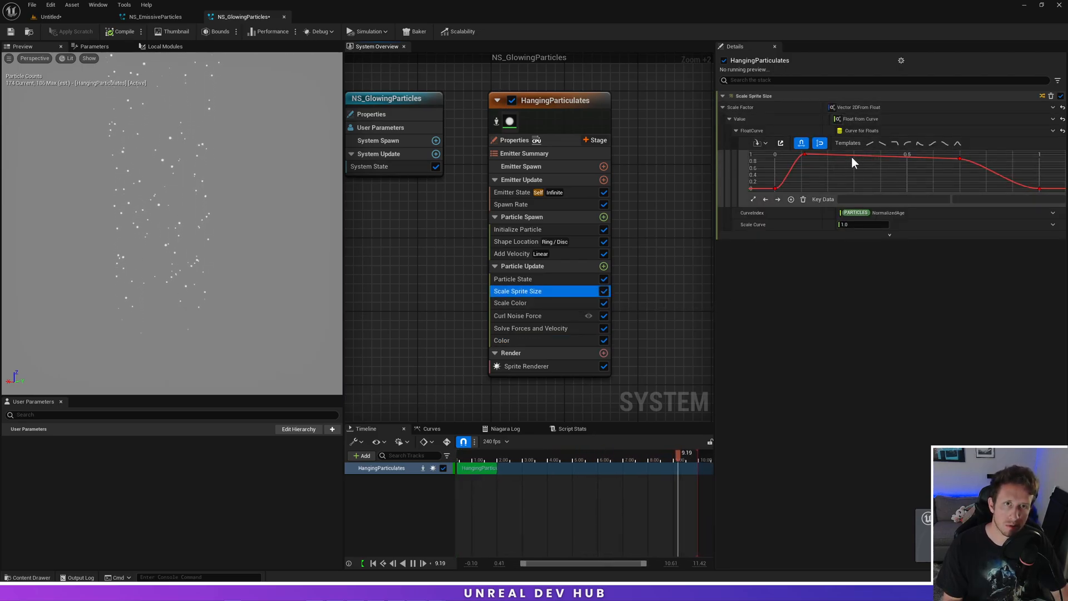
key(ctrl)
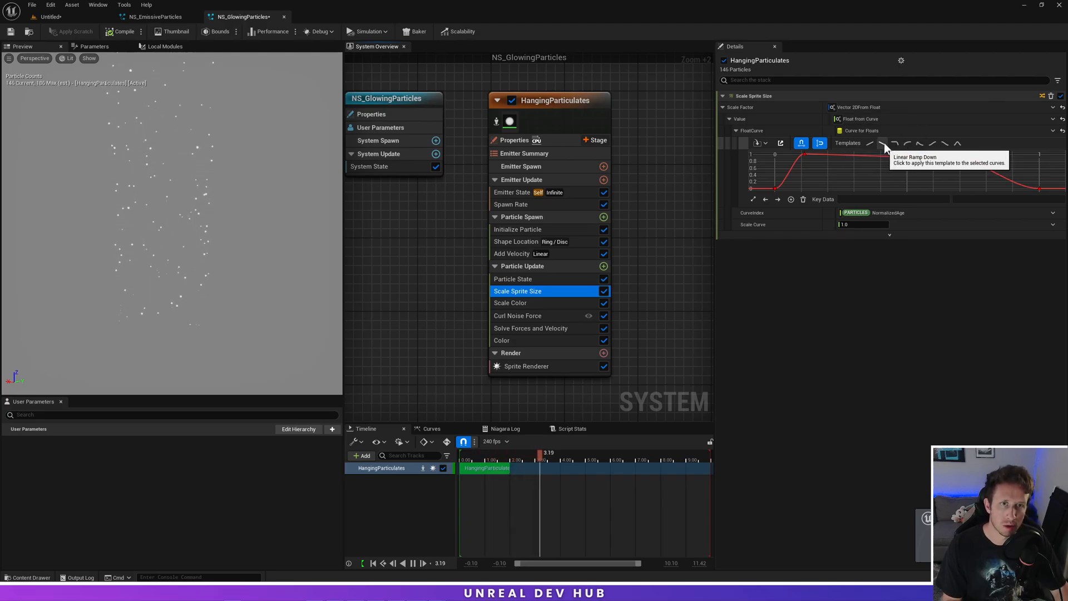
click(883, 143)
mouse_move(779, 166)
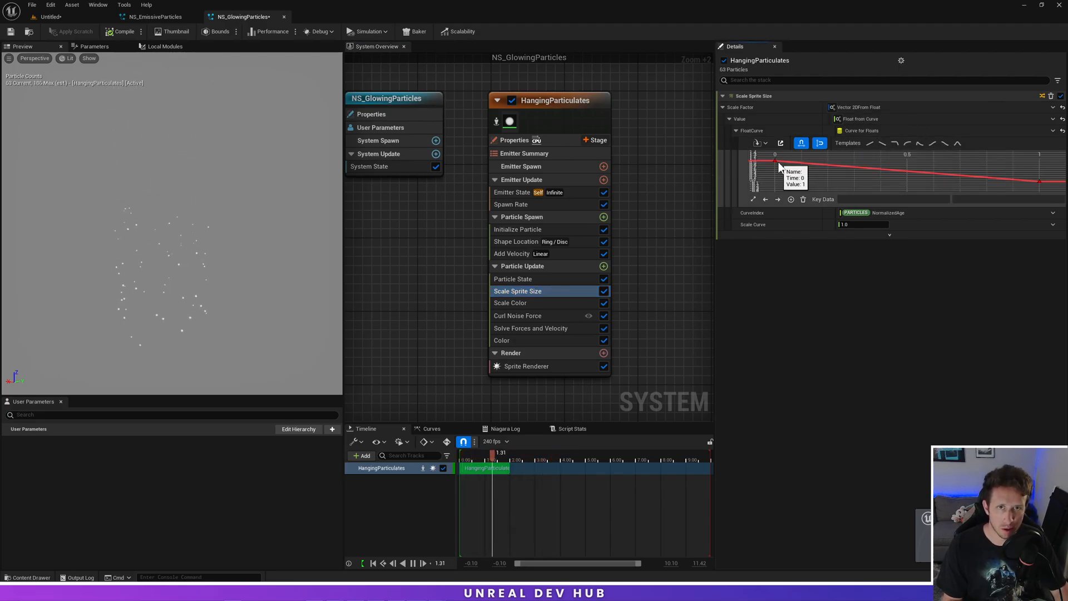
scroll(776, 166, up, 4)
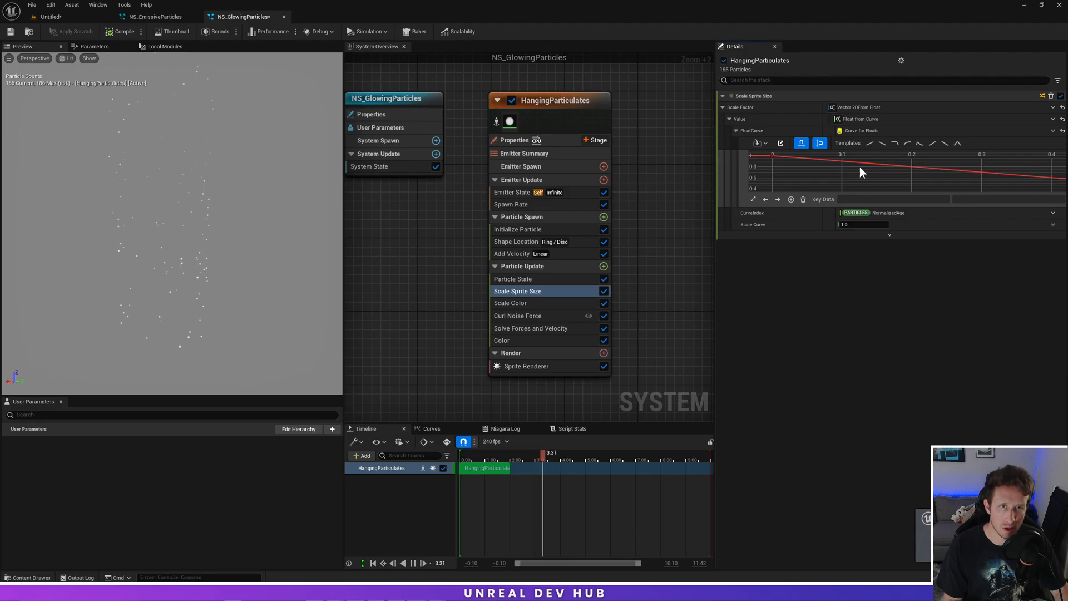
scroll(776, 159, down, 5)
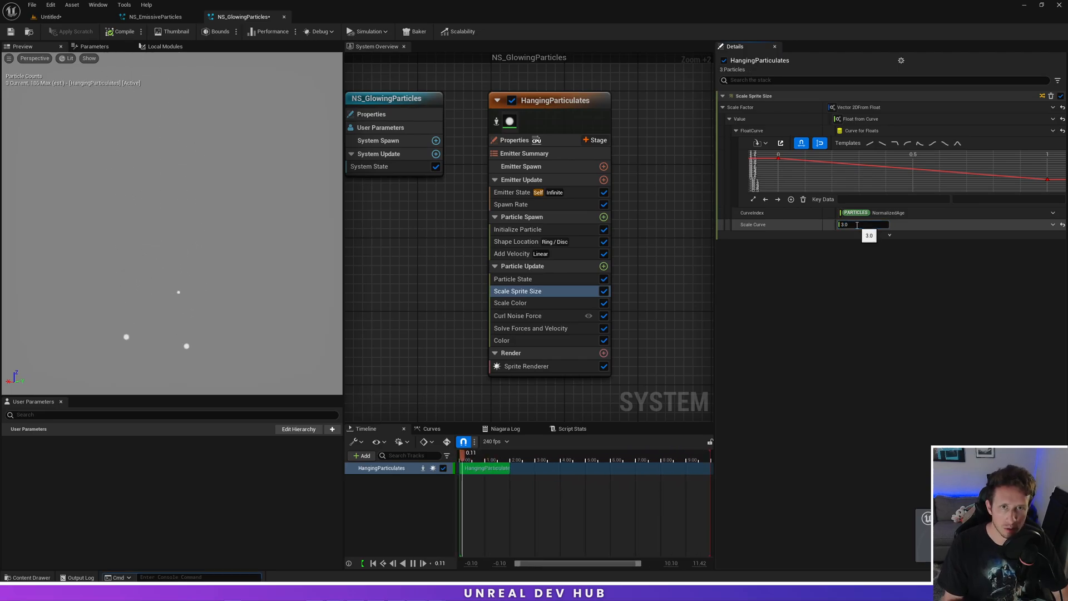
Step: Set the Scale Sprite Size module's Scale Curve to 3 and inspect the particle sizes in the preview
text(3)
key(Return)
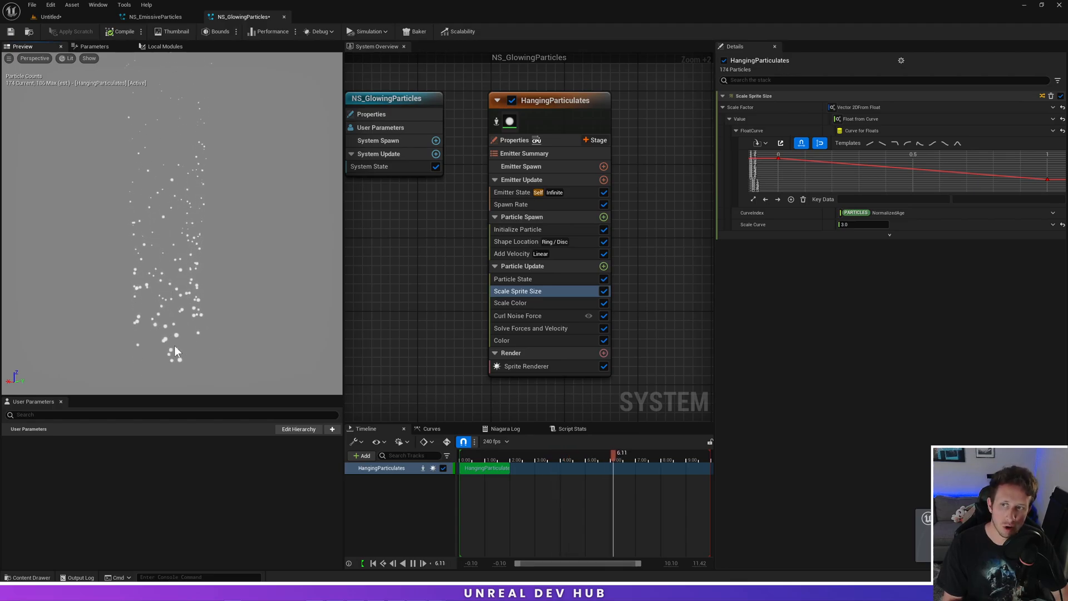
key(ctrl)
key(ctrl)
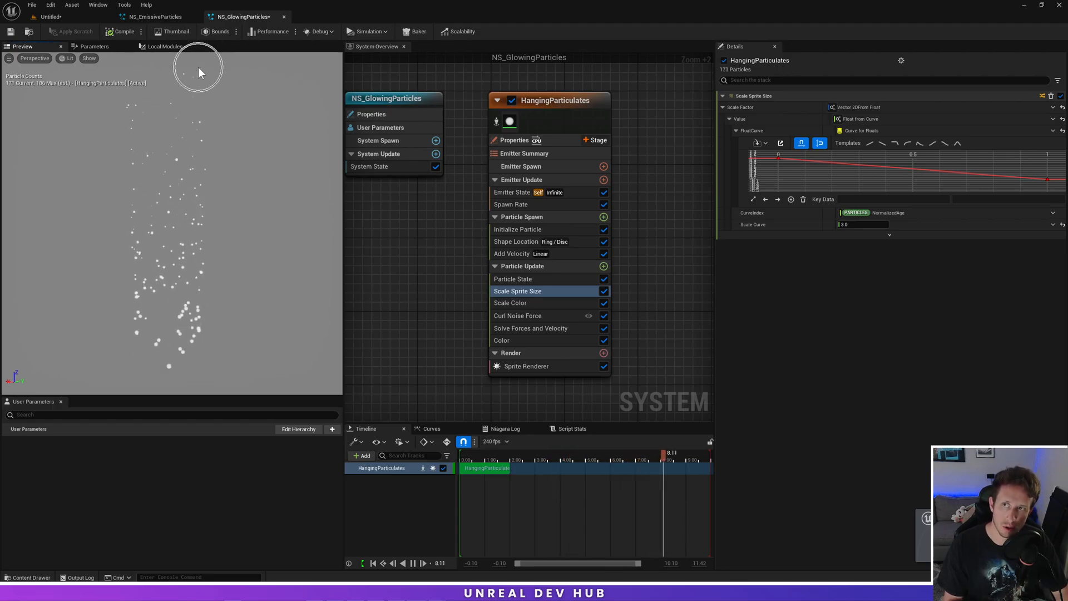
Step: Set the Scale Sprite Size module's Scale Curve to 5 and check the particle column in the preview
click(872, 224)
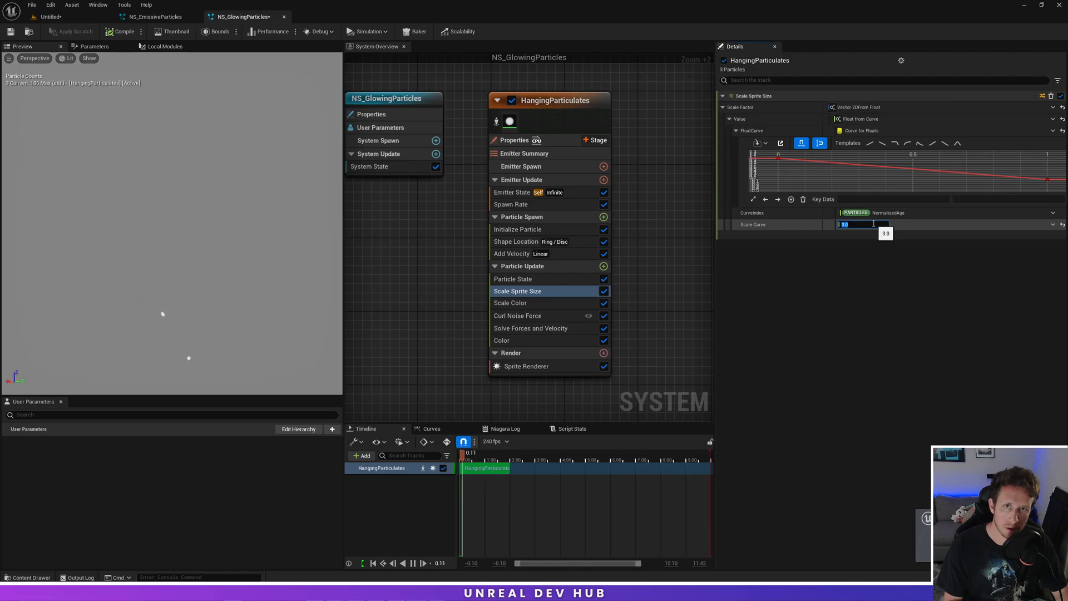
text(5)
key(Return)
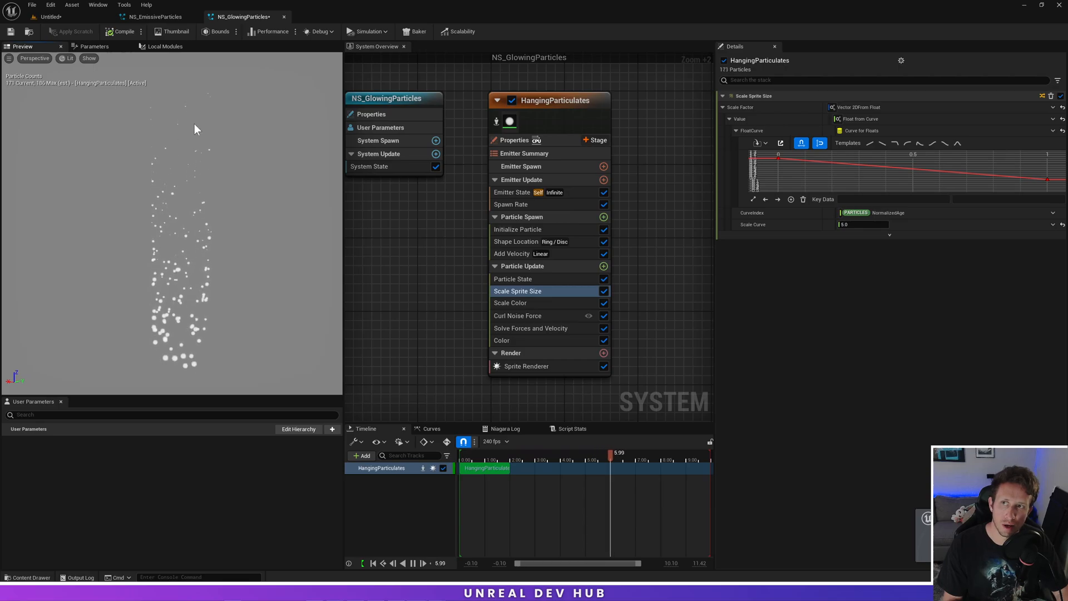
key(ctrl)
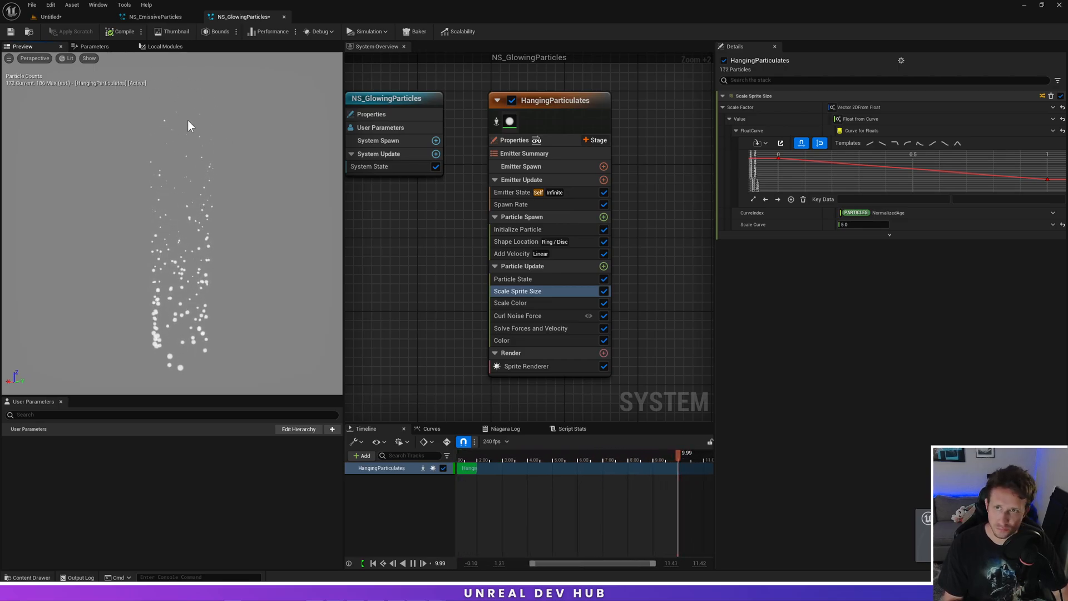
Step: Give the Scale Color module's Scale Alpha curve the Linear Ramp Down template and a Scale Curve of 5
click(505, 301)
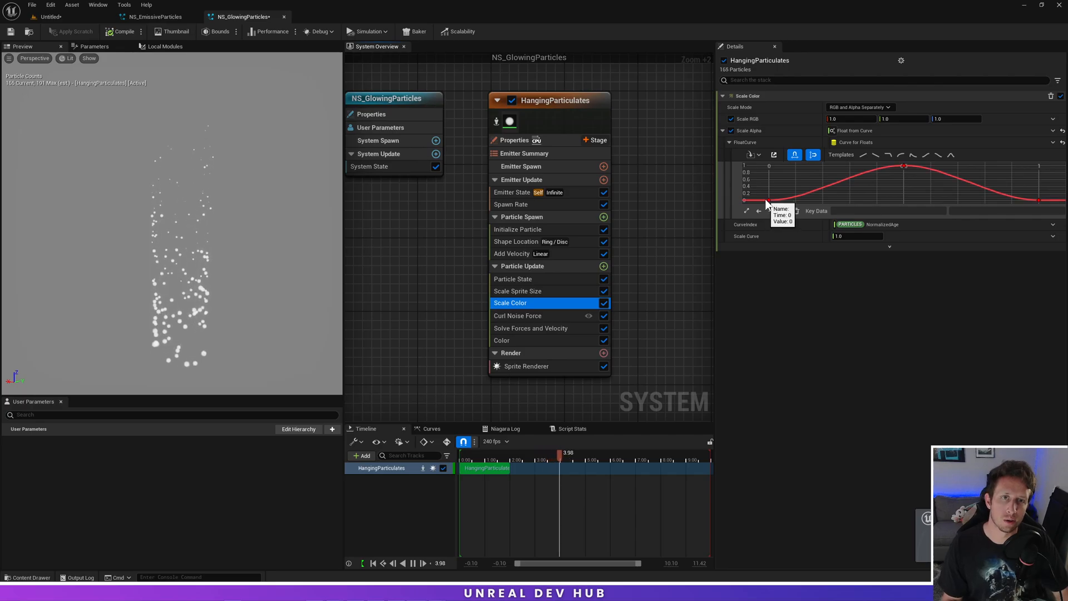
click(876, 157)
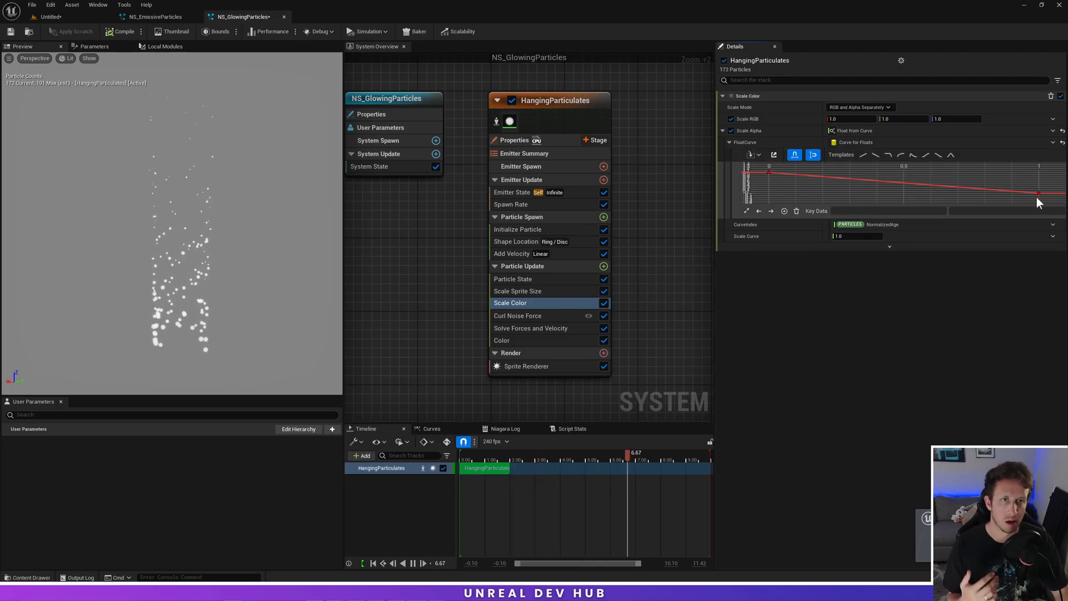
click(861, 236)
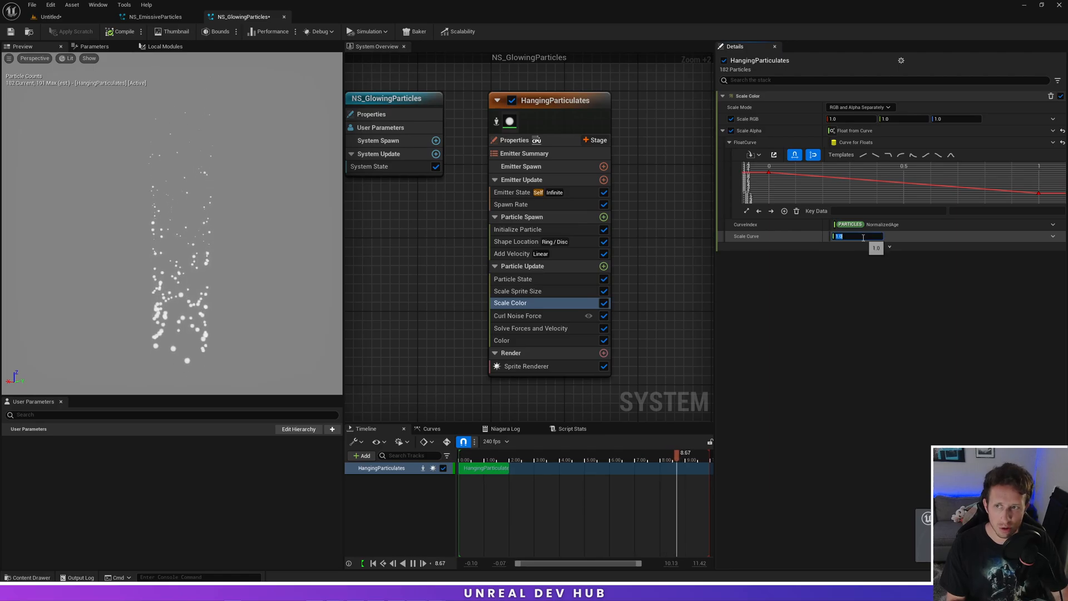
text(5)
key(Return)
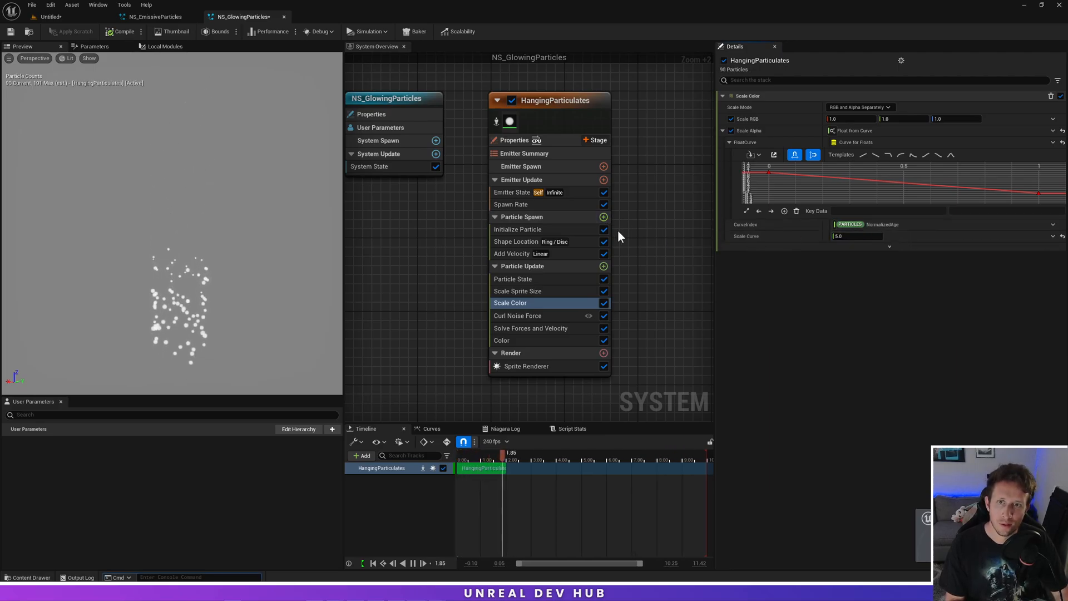
Step: Disable Scale Alpha in the Scale Color module and collapse its settings
click(730, 131)
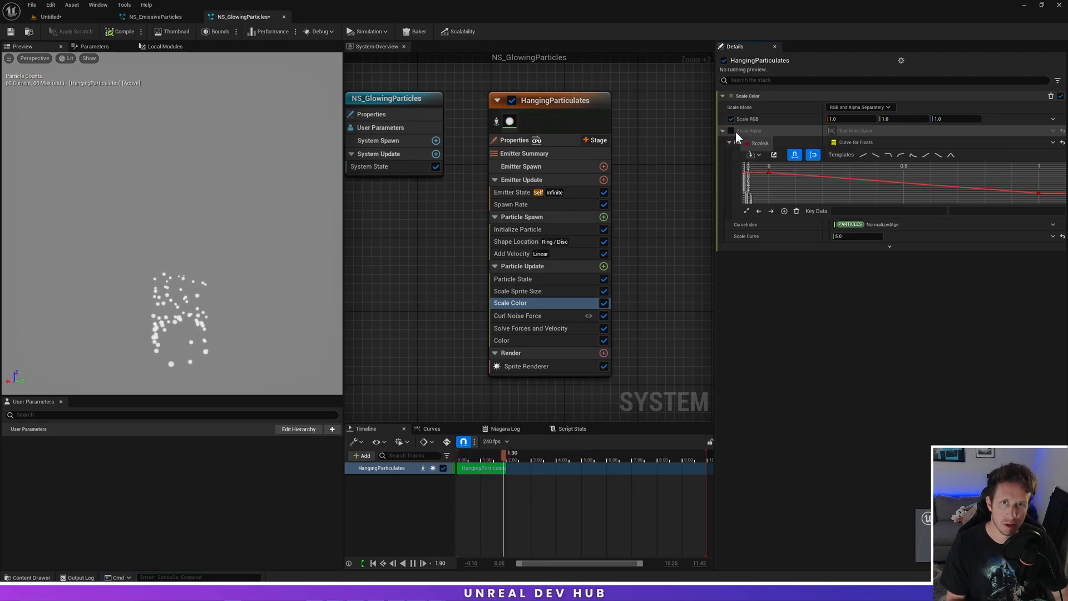
click(722, 131)
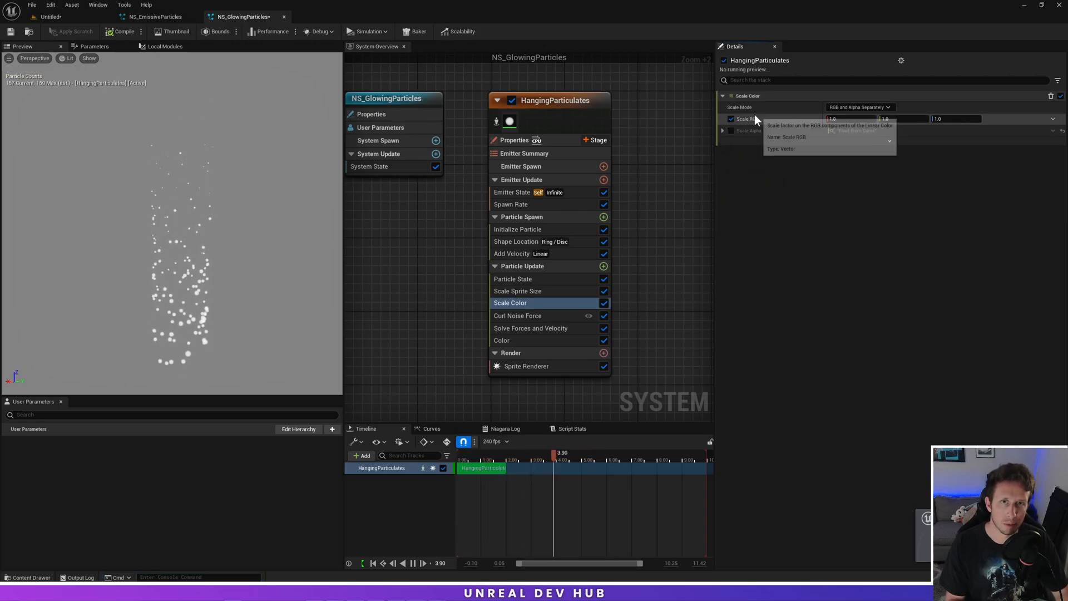
Step: Set Scale RGB in the Scale Color module to Vector from Float and its Value to Float from Curve
click(1053, 119)
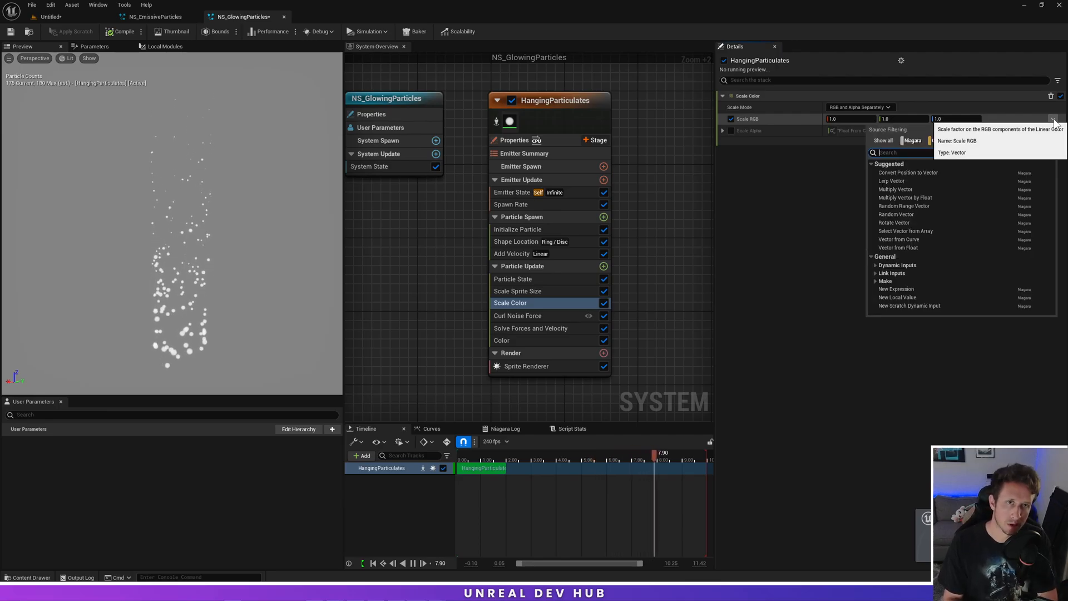
text(float from curve)
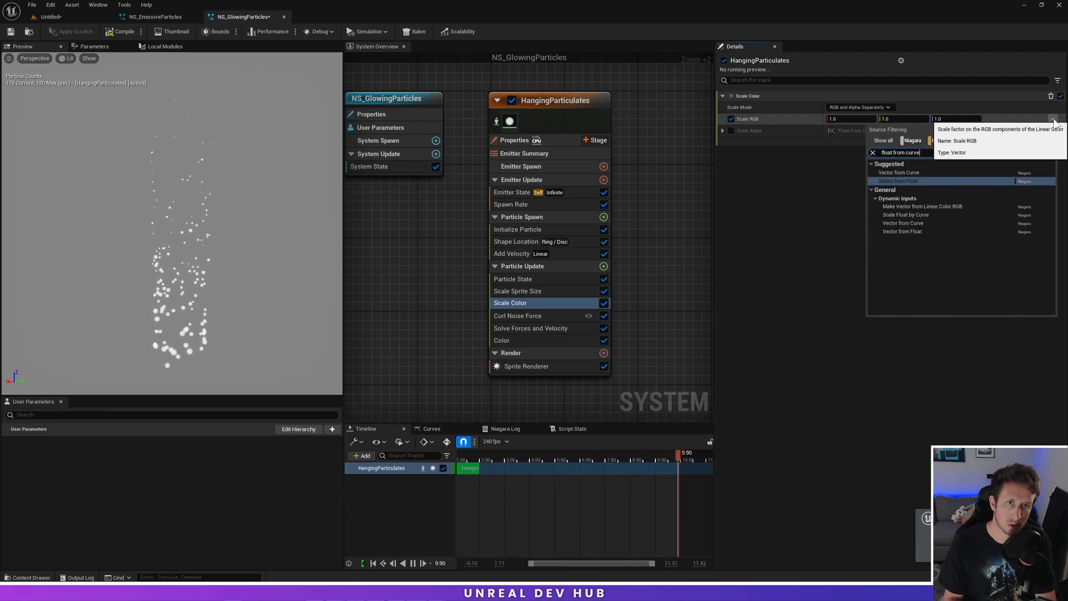
click(899, 182)
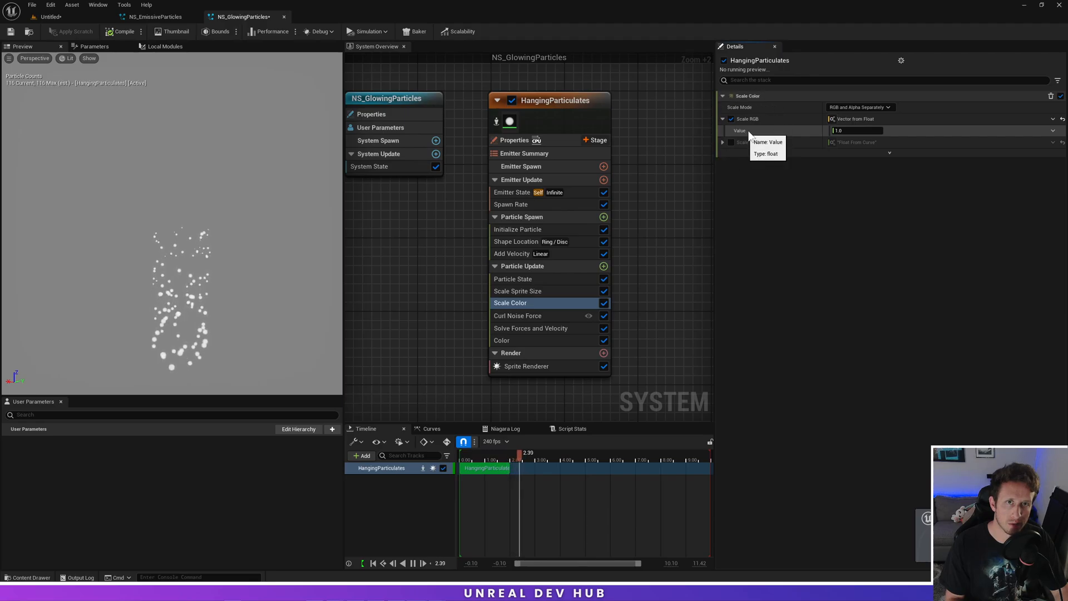
click(1053, 131)
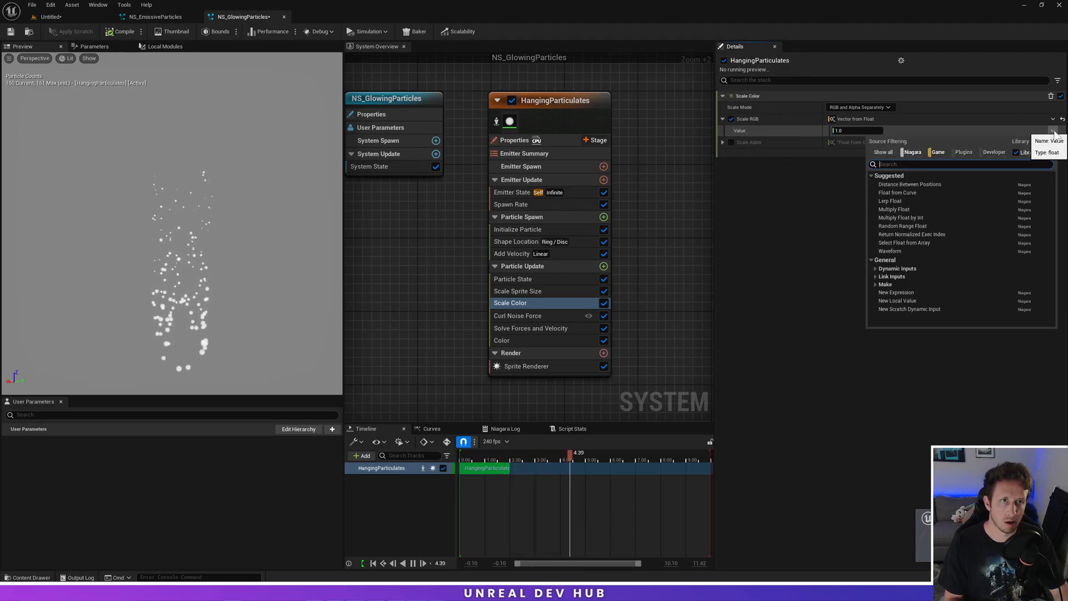
text(float from curve)
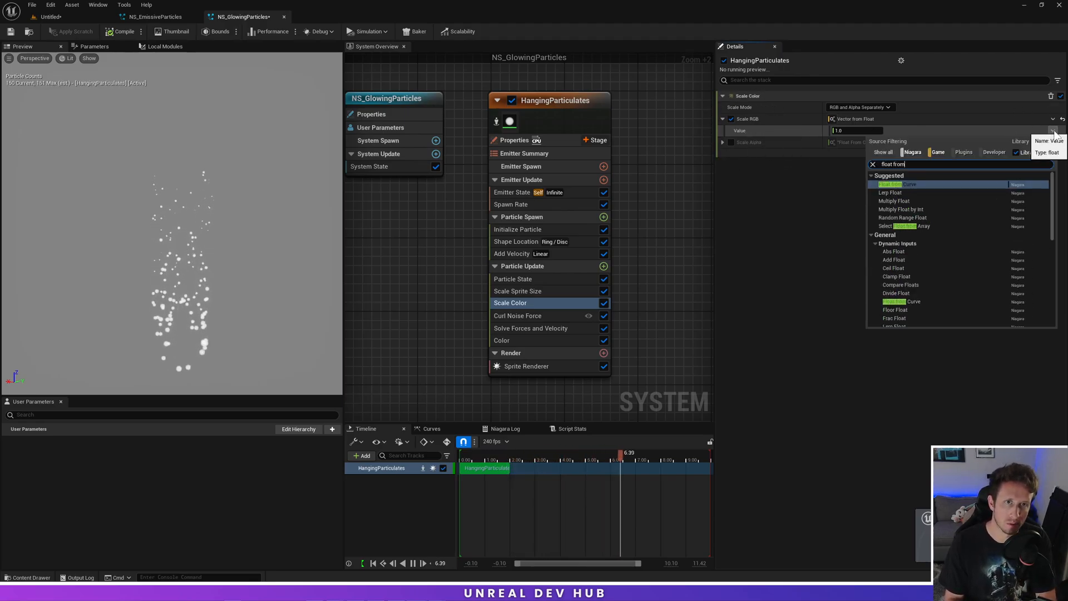
key(Return)
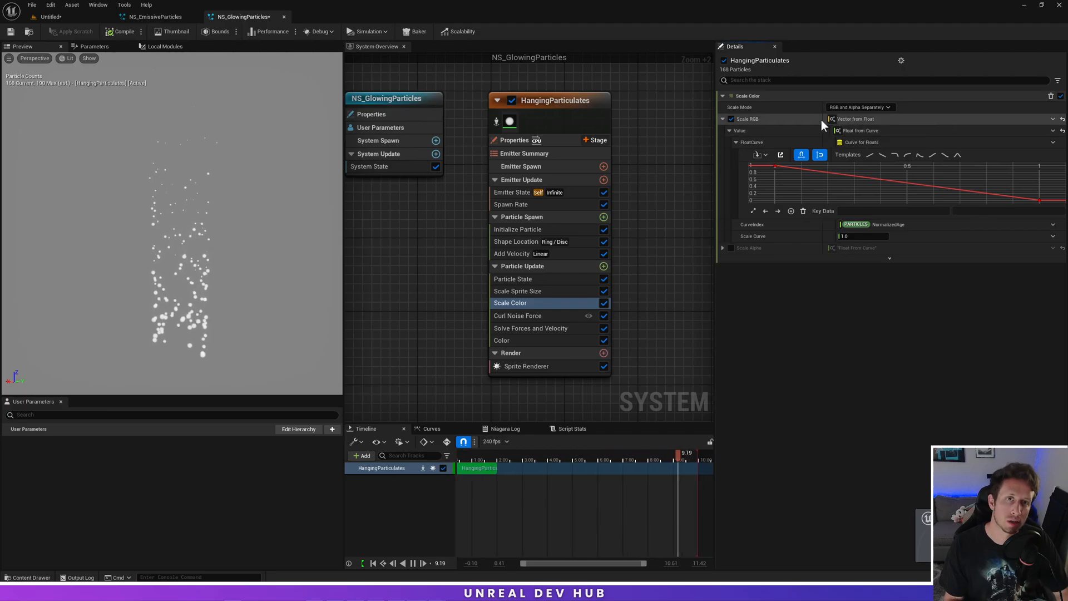
Step: Reset Scale RGB to its default and assign the Vector from Float input to it again
click(1063, 119)
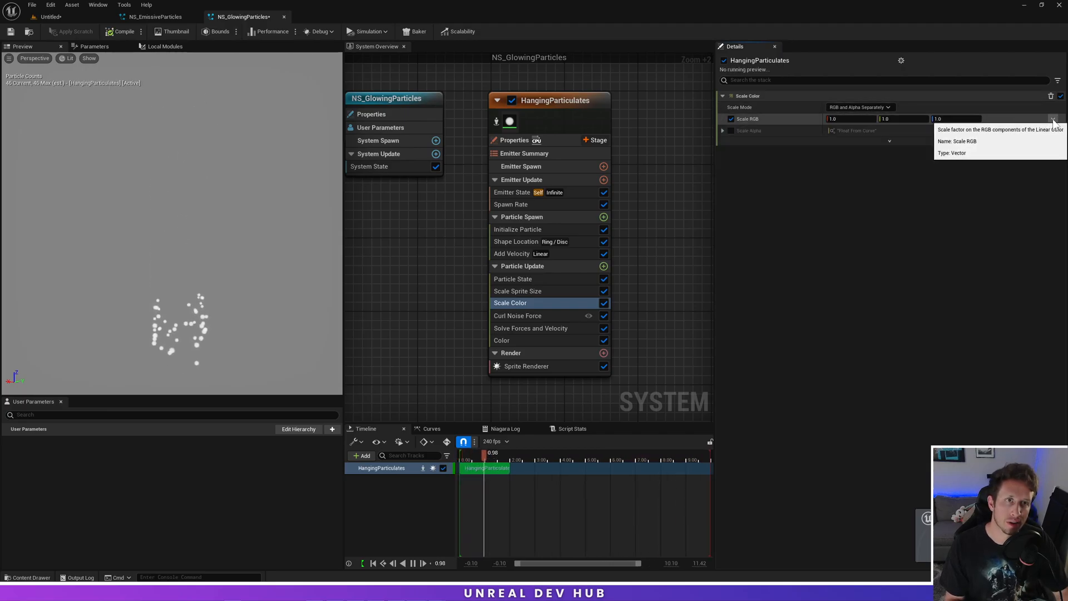
click(1051, 121)
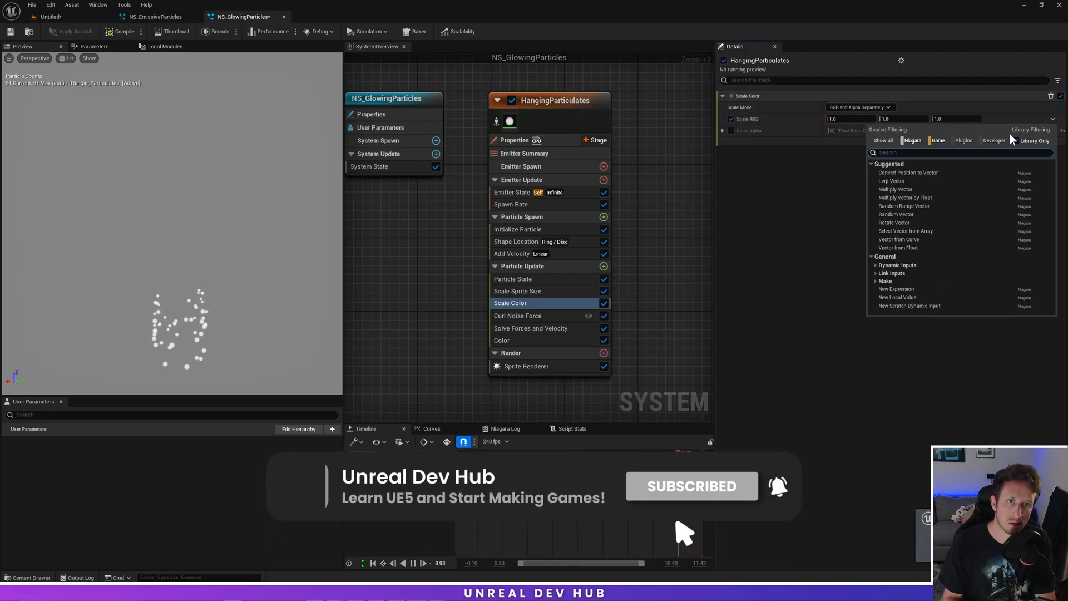
text(float from vec)
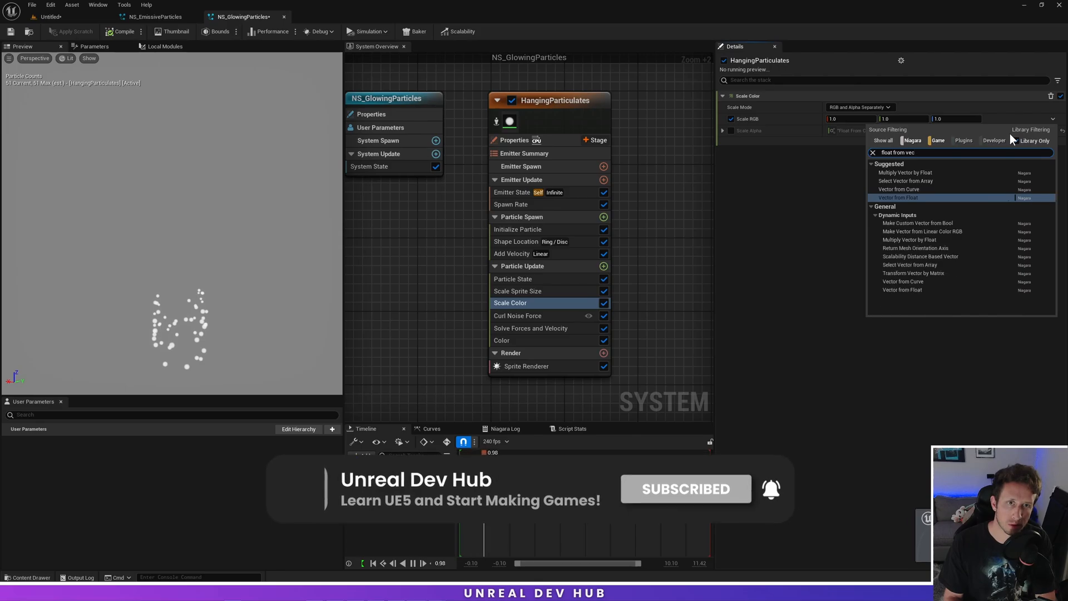
key(Return)
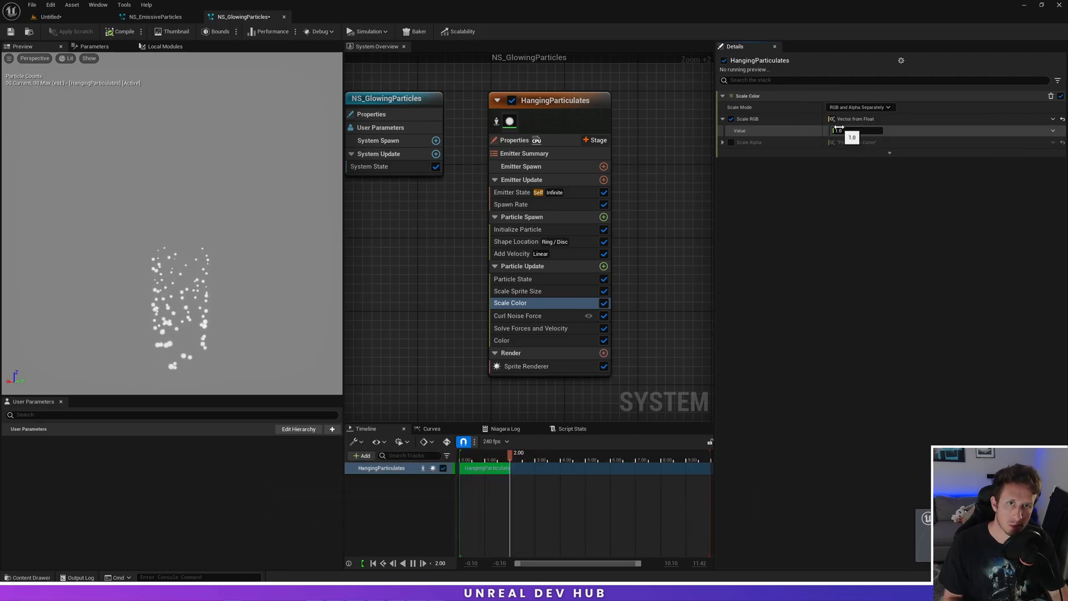
Step: Assign Float from Curve to the Value of the Vector from Float input under Scale RGB
click(1046, 132)
click(1051, 131)
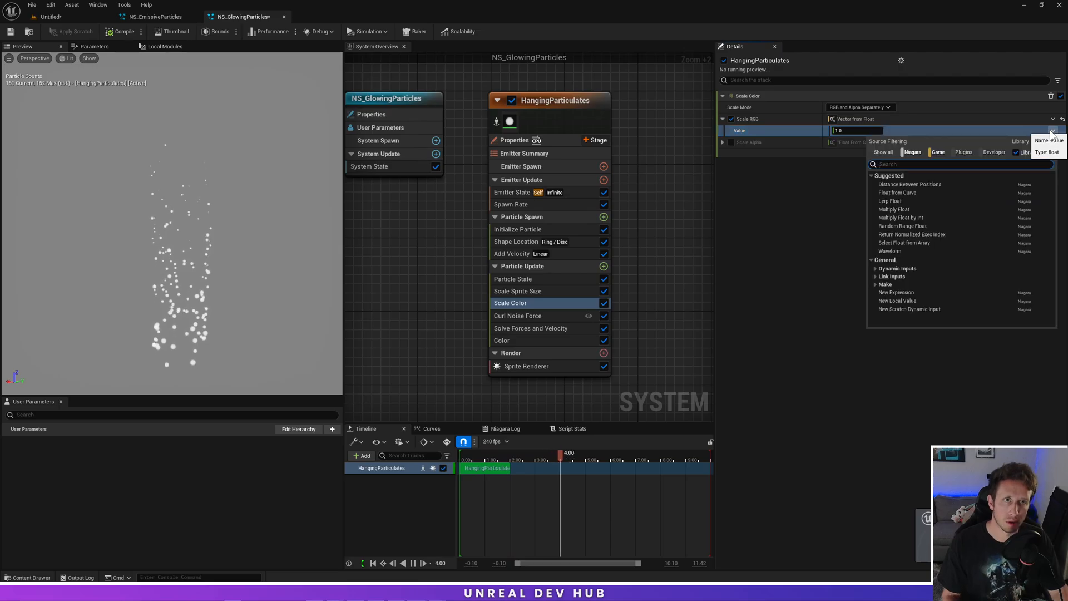
text(float from cur)
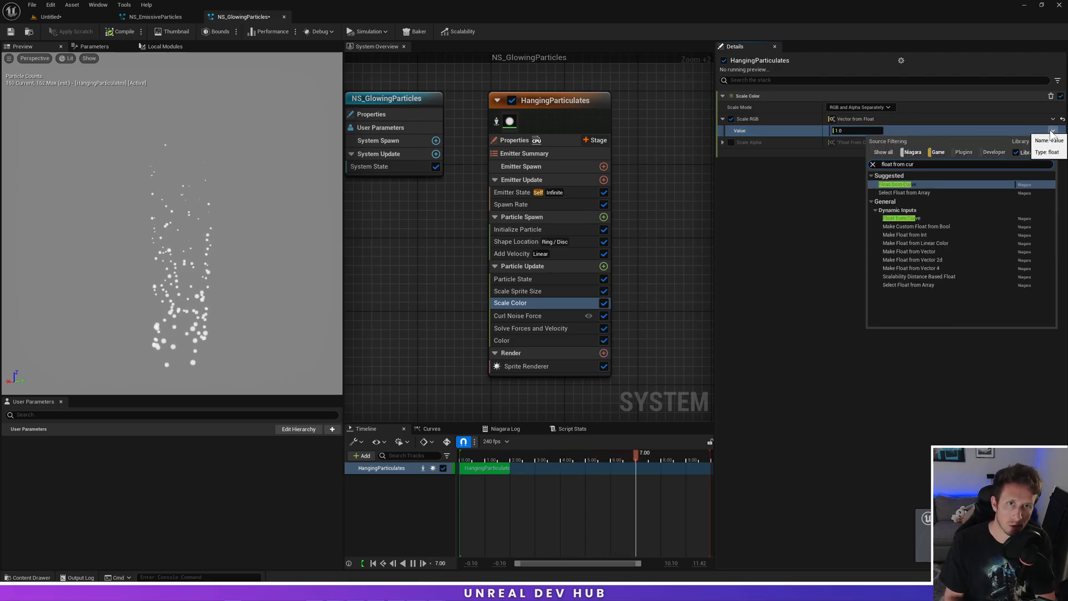
key(Return)
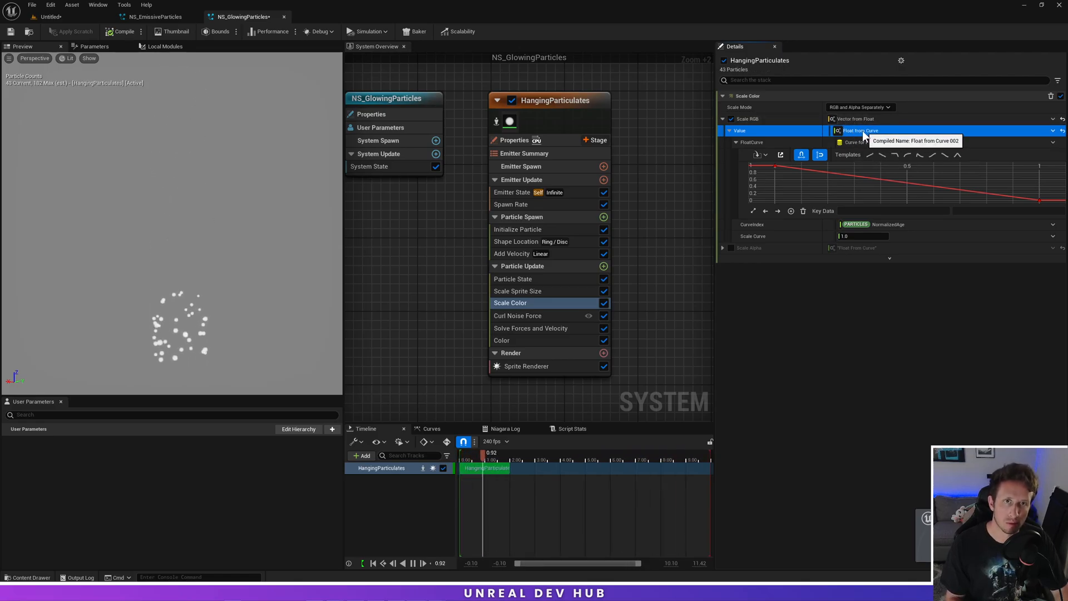
click(722, 248)
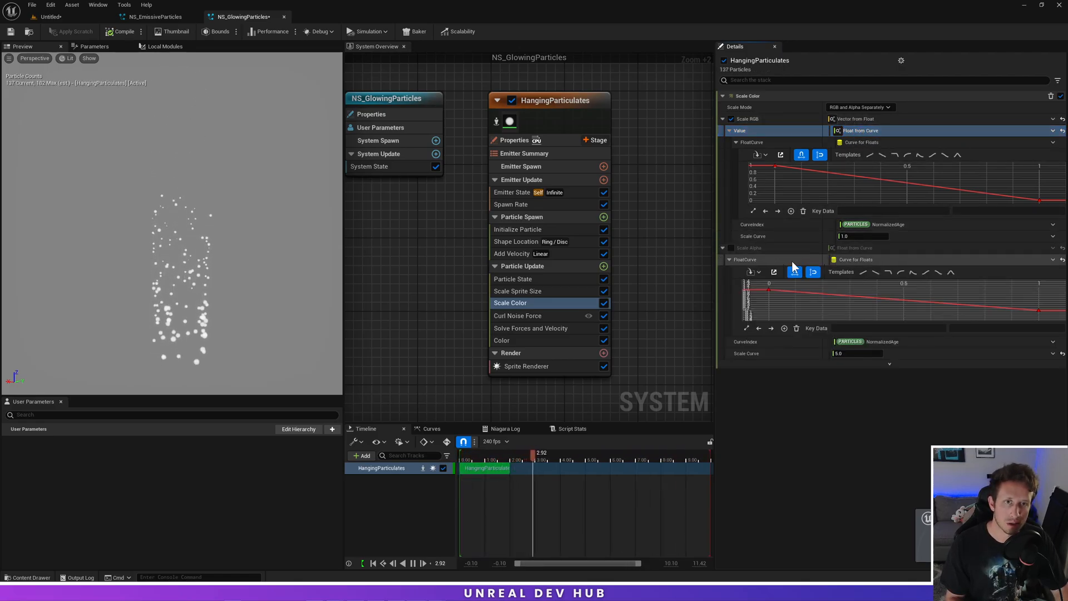
click(722, 248)
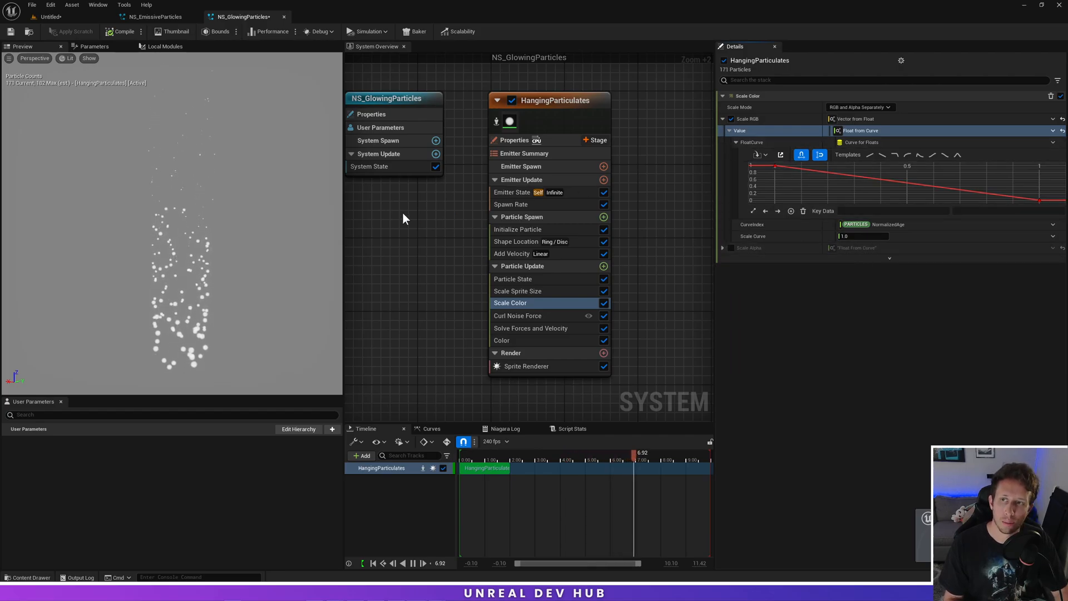
Step: Set the Scale RGB curve's Scale Curve to 15 and save the particle system
click(852, 239)
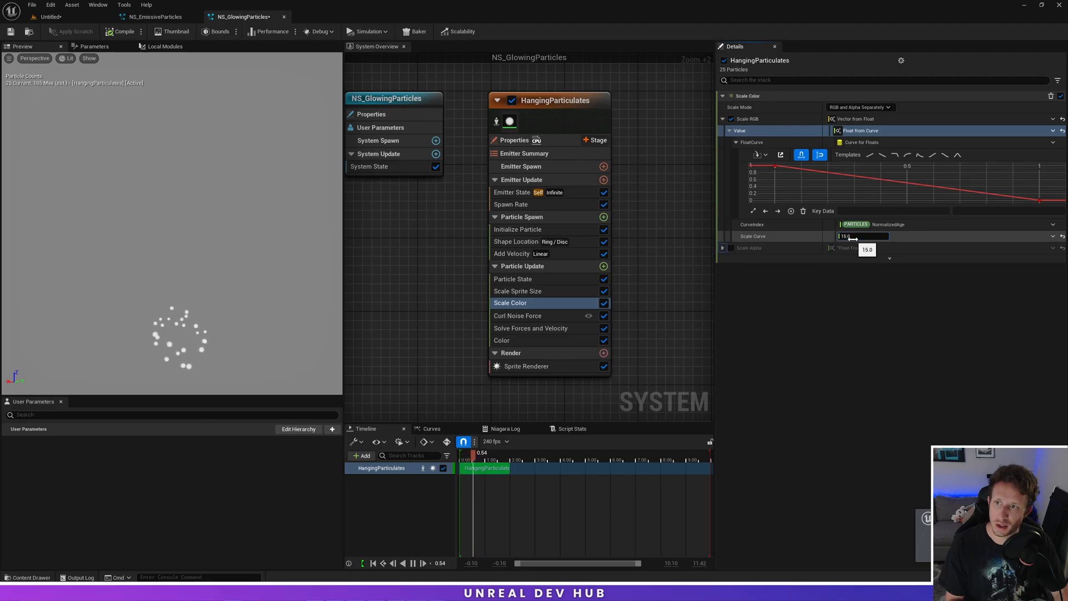
key(Return)
click(11, 32)
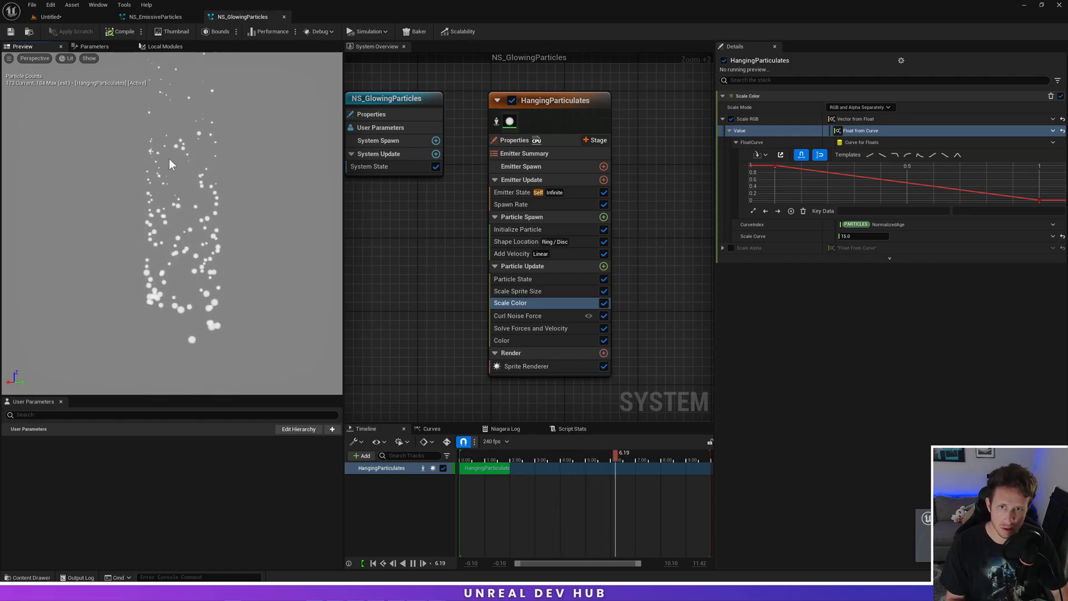
Step: Delete the NS_EmissiveGlowingParticles actor from the Untitled level
click(55, 20)
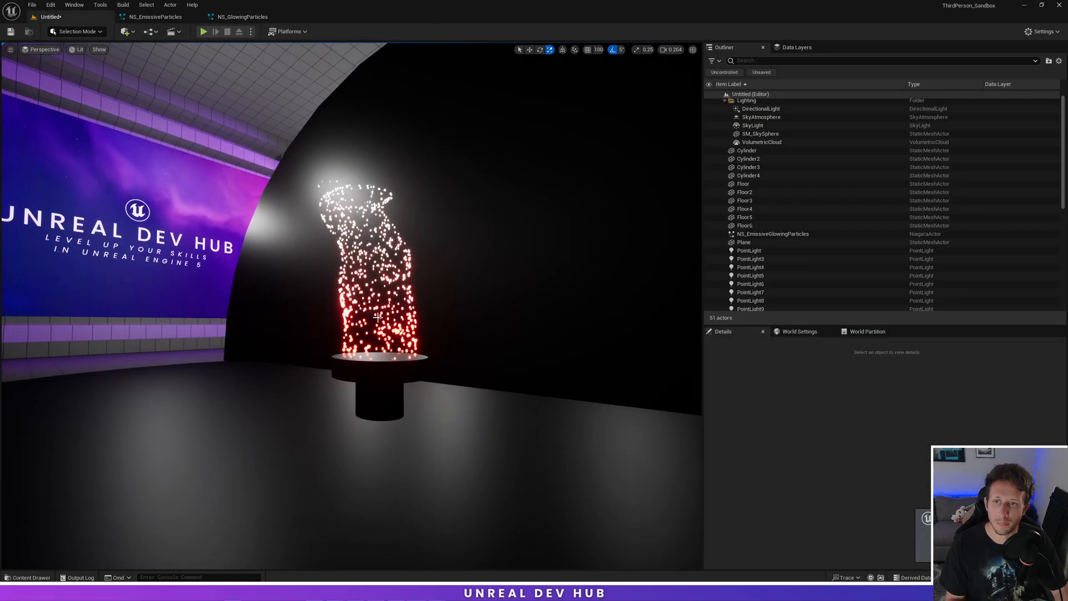
click(377, 317)
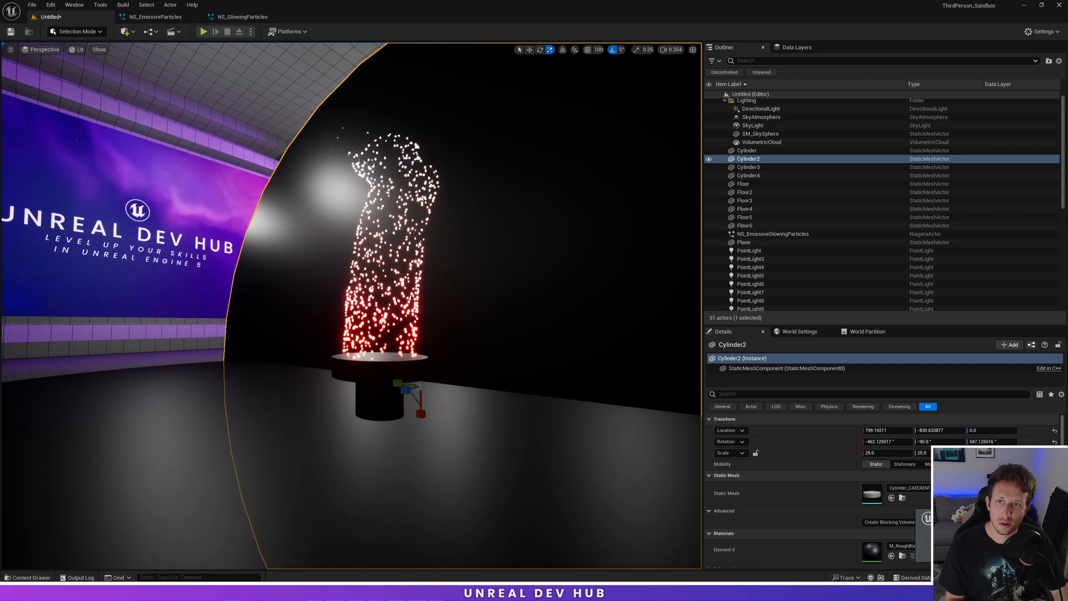
click(777, 234)
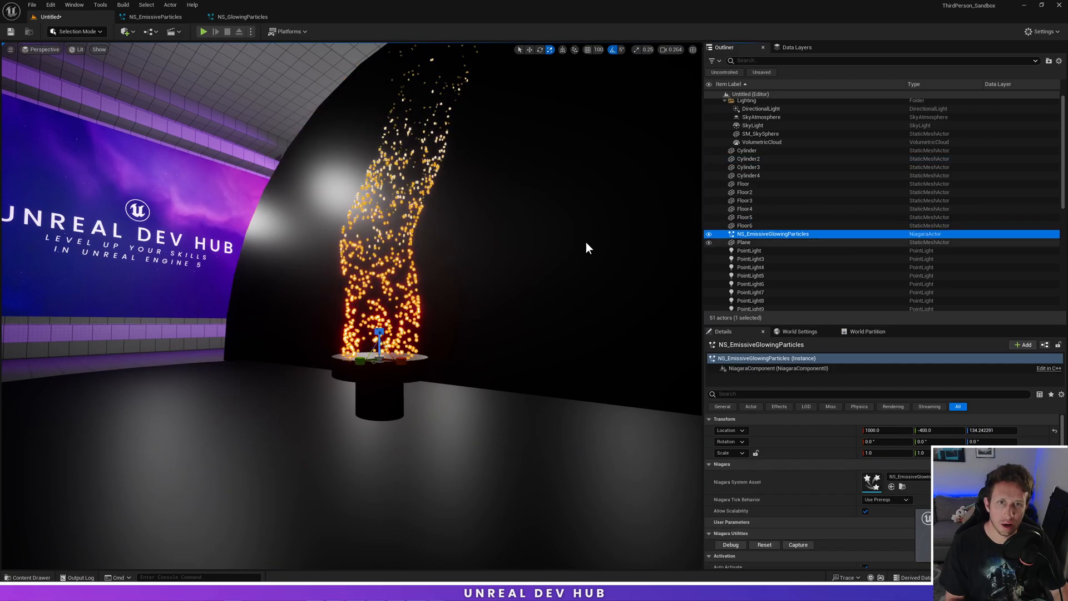
key(Delete)
Step: Locate the NS_GlowingParticles asset in the project content and place it in the level on the round pedestal
click(240, 16)
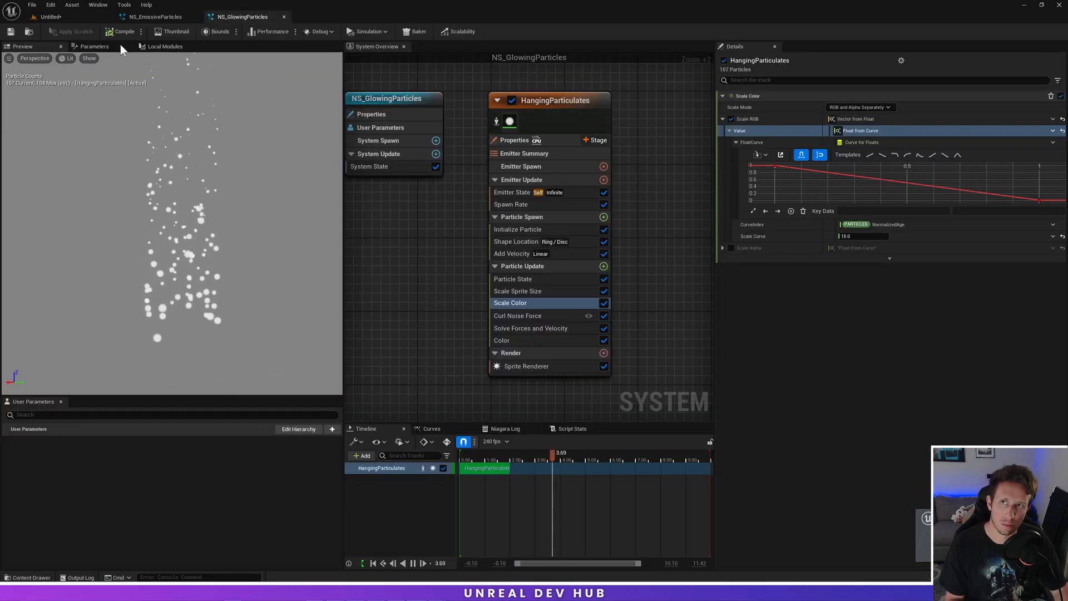
click(29, 33)
click(57, 19)
right_drag(398, 224, 331, 253)
key(w)
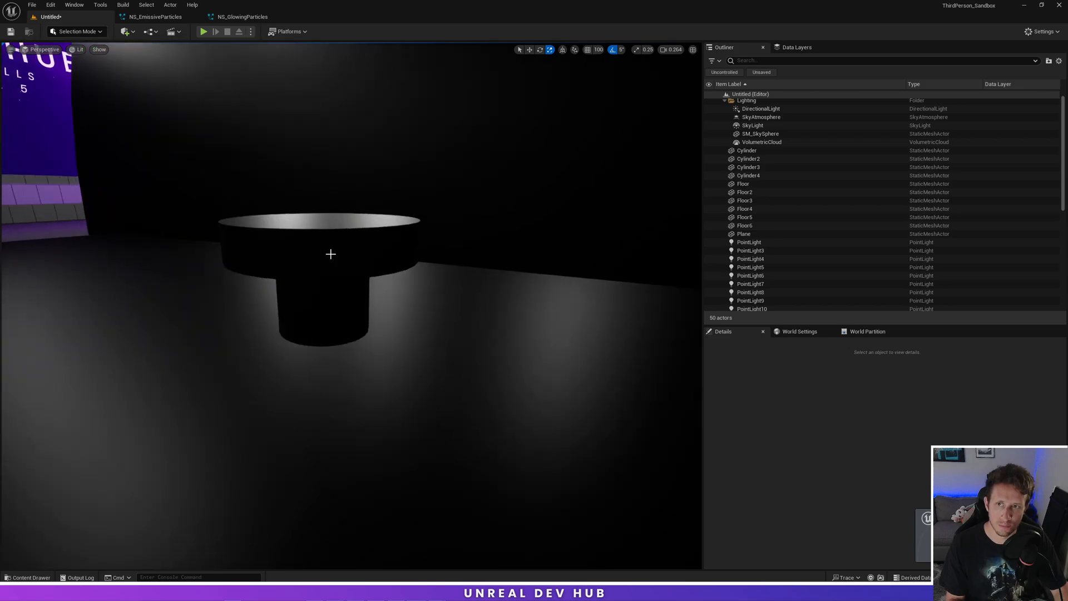
key(ctrl+space)
drag(432, 404, 313, 220)
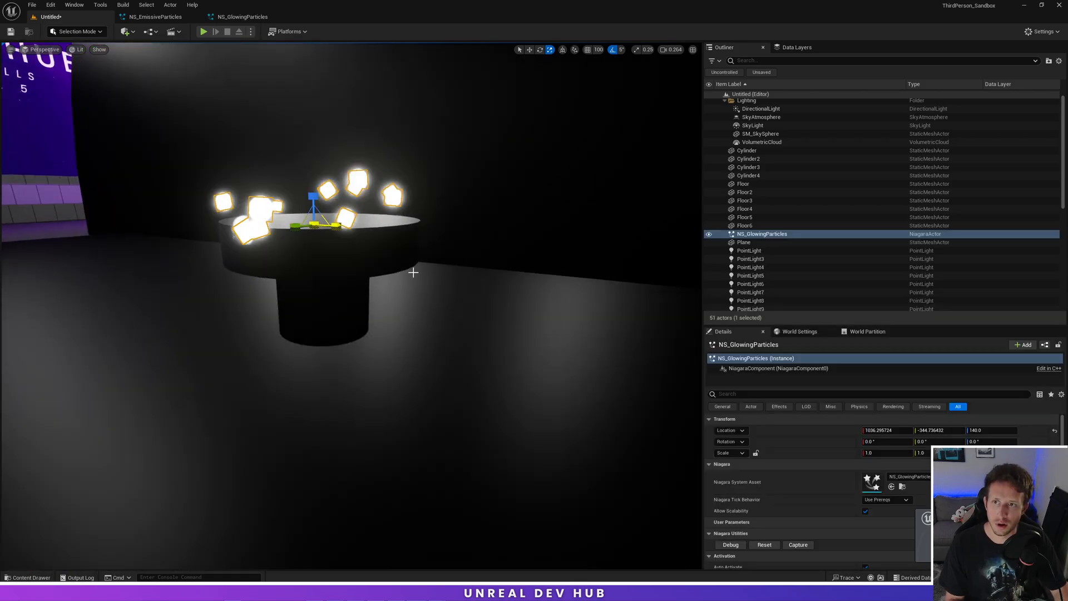
Step: Reposition the NS_GlowingParticles actor on top of the pedestal and deselect it
key(e)
right_drag(413, 272, 401, 267)
key(w)
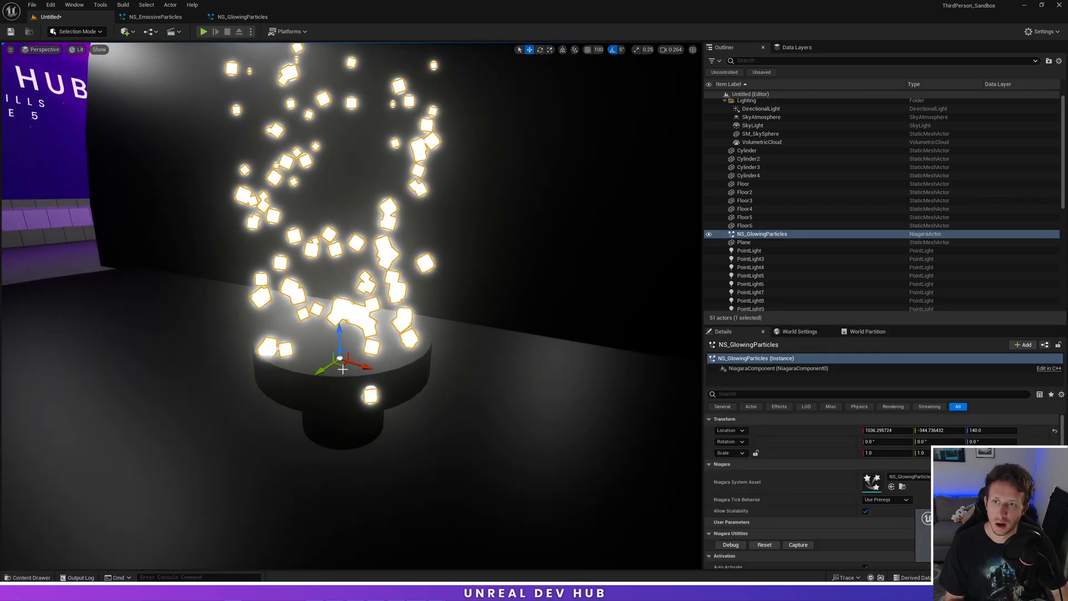
drag(340, 366, 344, 338)
key(s)
right_drag(352, 376, 317, 347)
key(Escape)
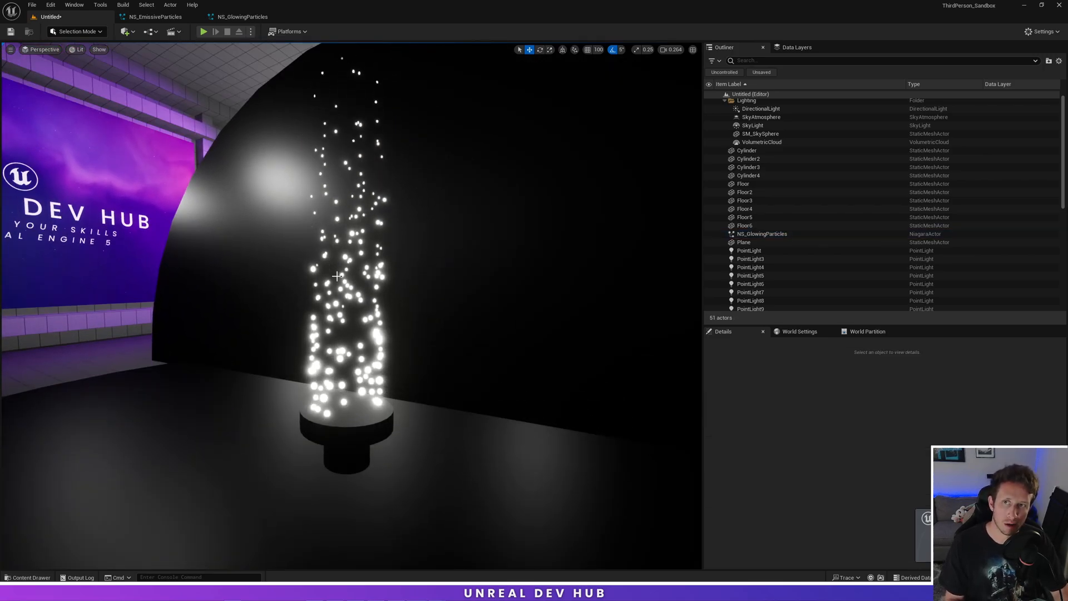
middle_drag(336, 276, 334, 260)
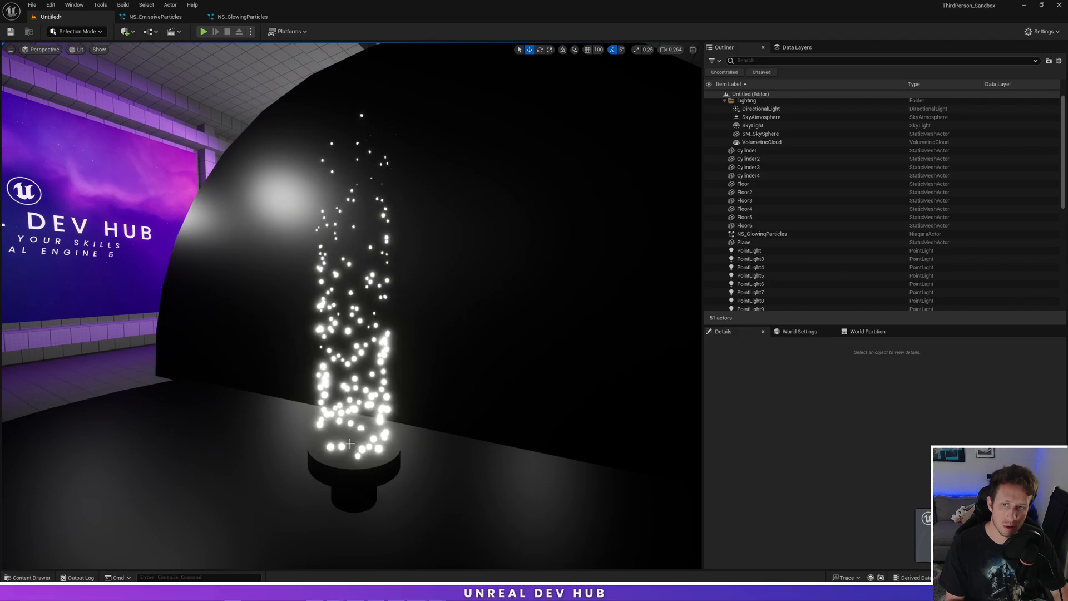
Step: Detach the NS_GlowingParticles editor into its own window and arrange it side by side with the level viewport
click(236, 15)
drag(248, 18, 292, 122)
drag(456, 133, 1064, 192)
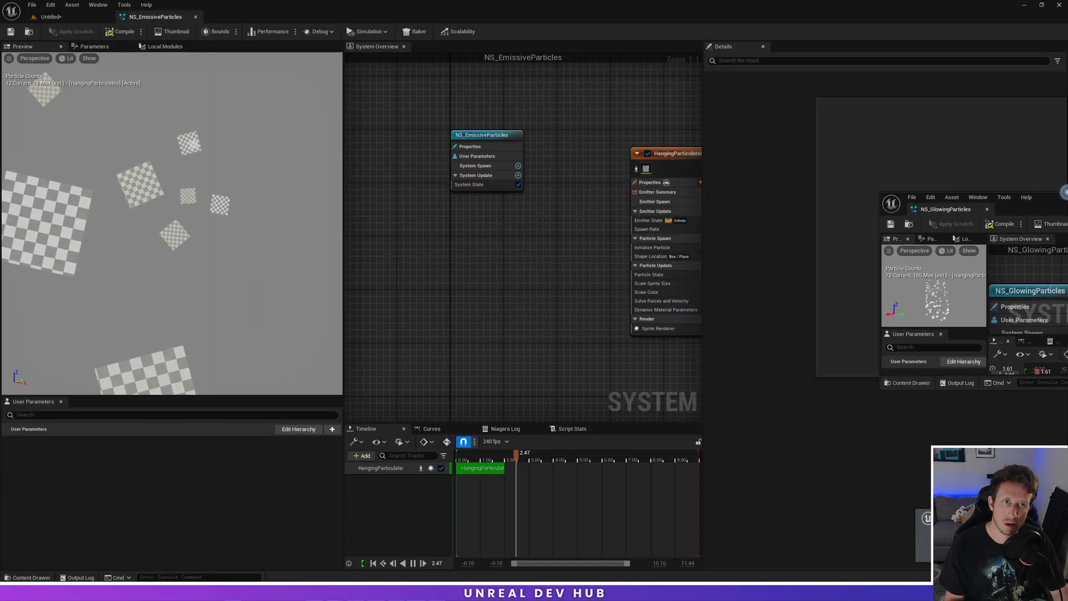
click(172, 124)
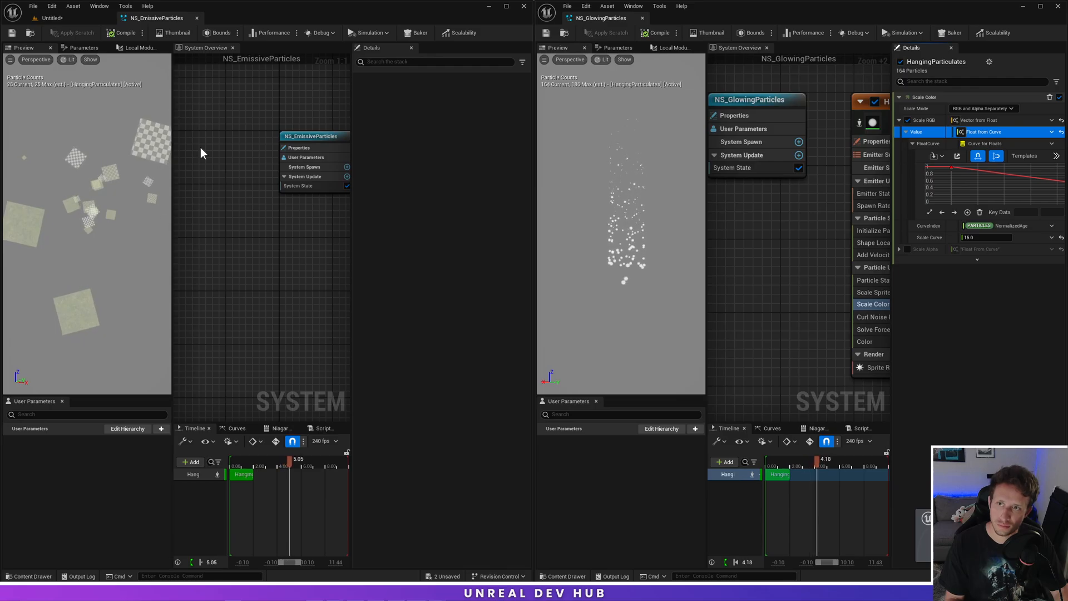
click(52, 18)
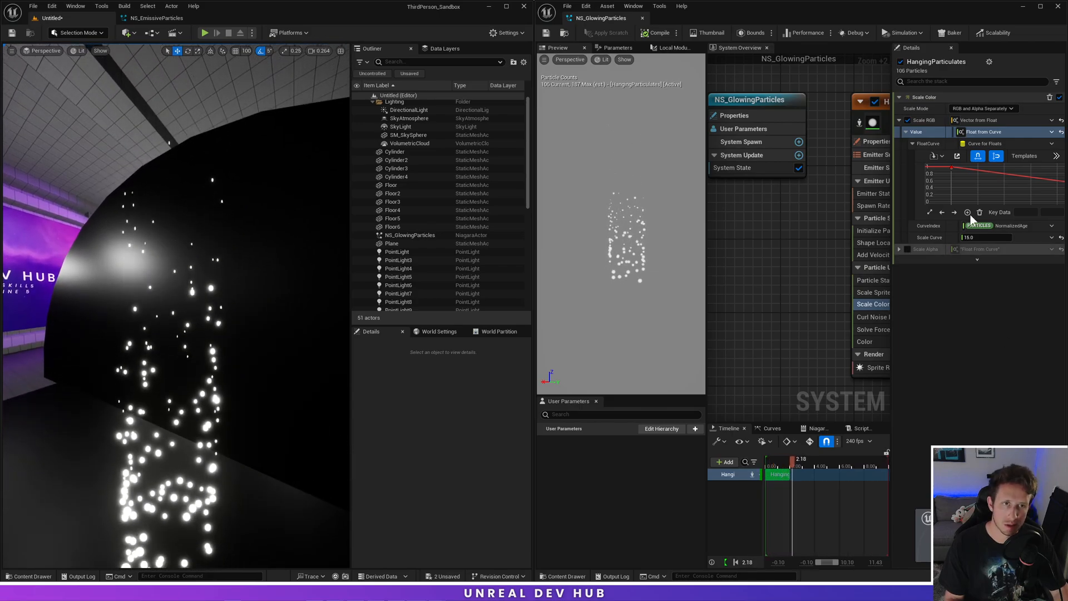
Step: Set the Scale RGB curve's Scale Curve to 100, save the system and inspect the particle glow in the level
click(984, 237)
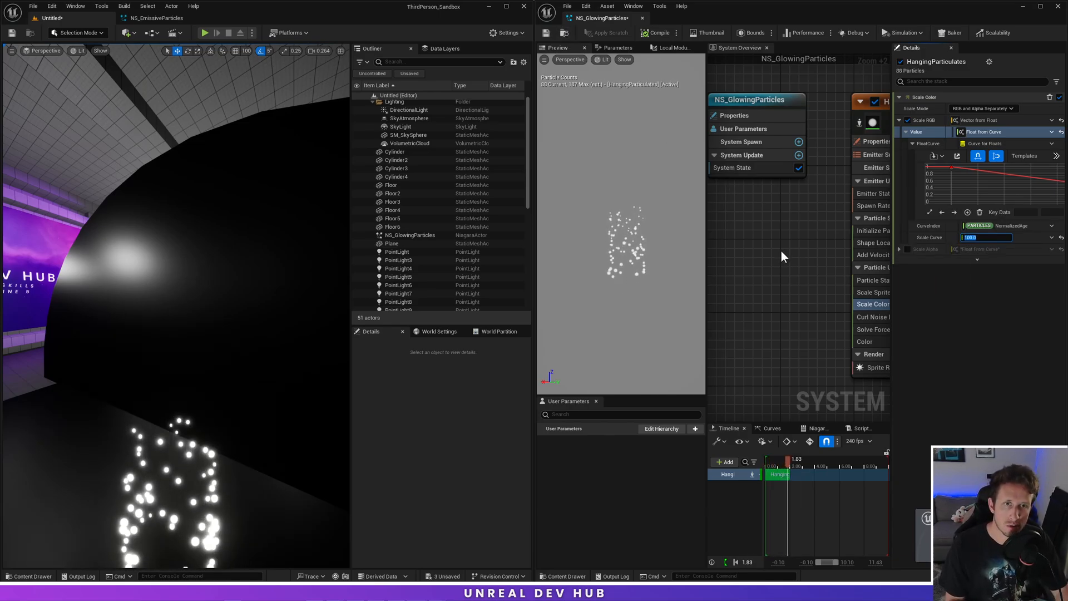
right_drag(782, 252, 660, 201)
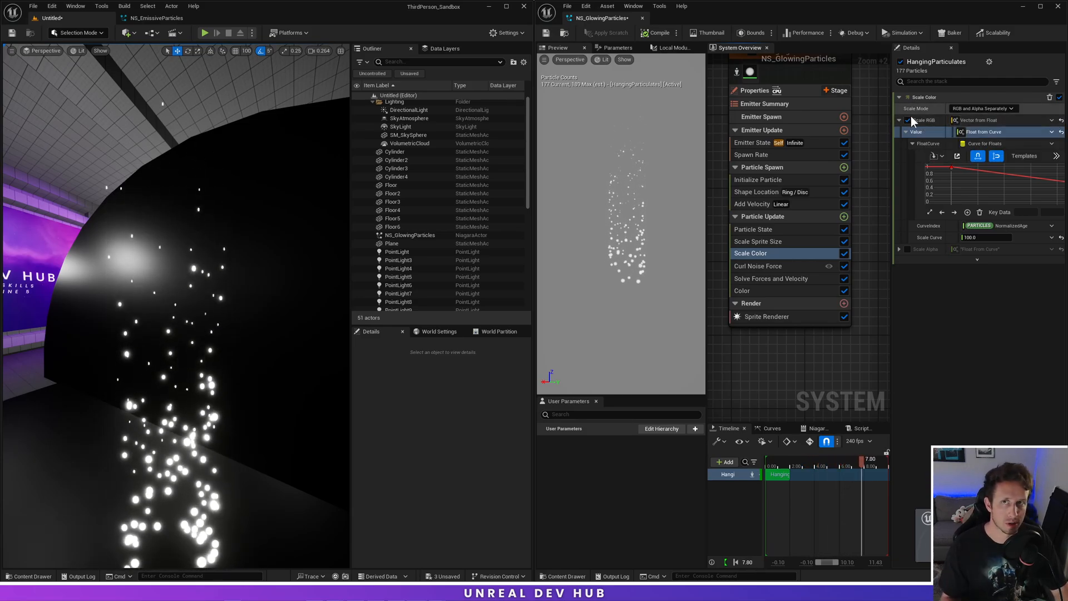
click(548, 35)
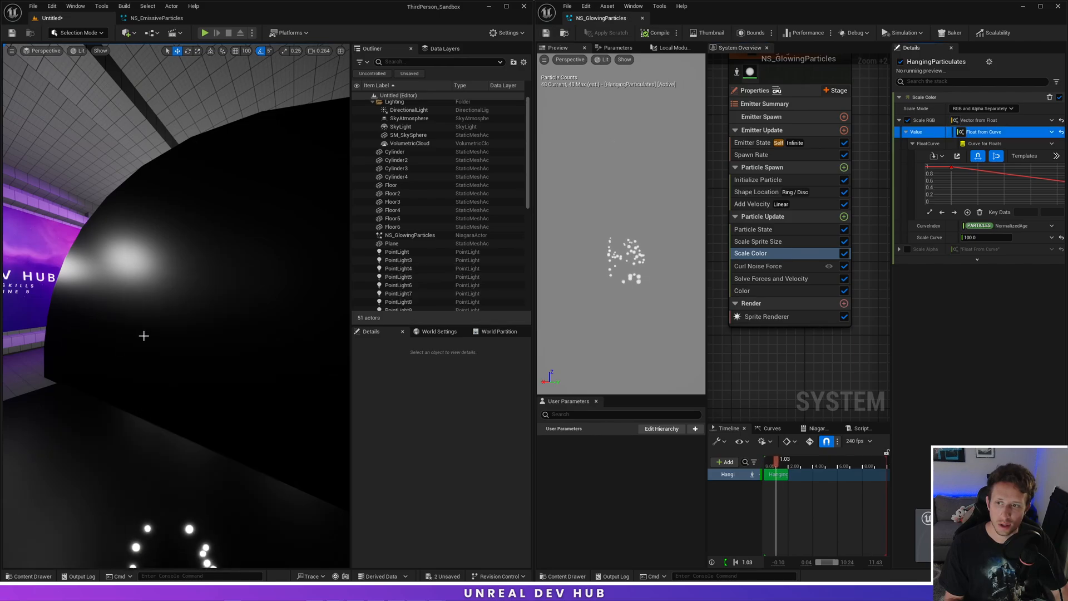
middle_drag(210, 276, 210, 277)
scroll(199, 332, up, 5)
scroll(198, 336, down, 3)
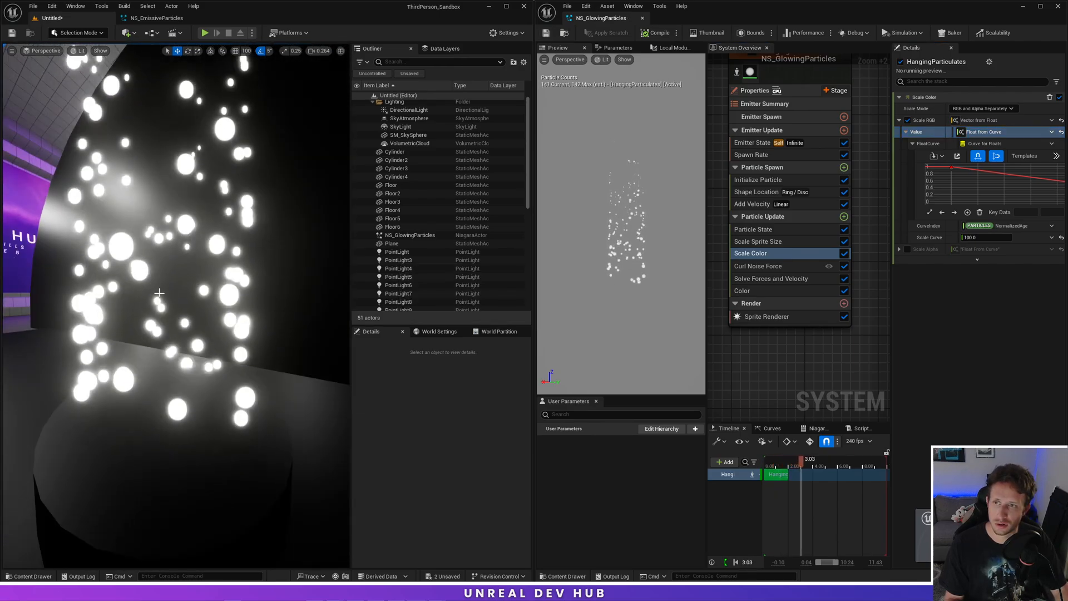
Step: Set the Scale RGB curve's Scale Curve to 5
right_drag(161, 450, 185, 469)
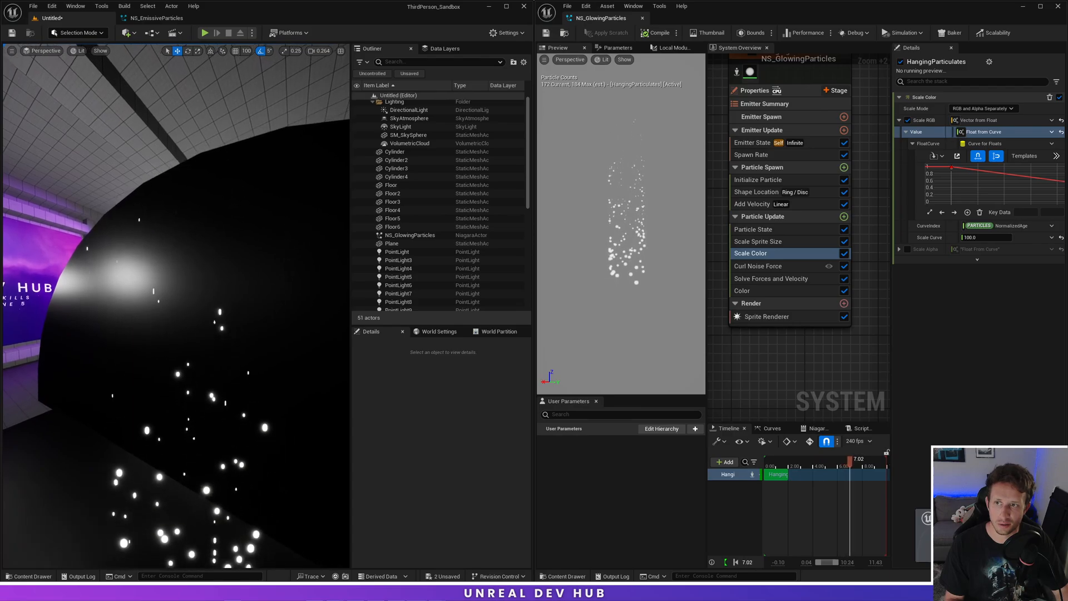
text(5)
key(Return)
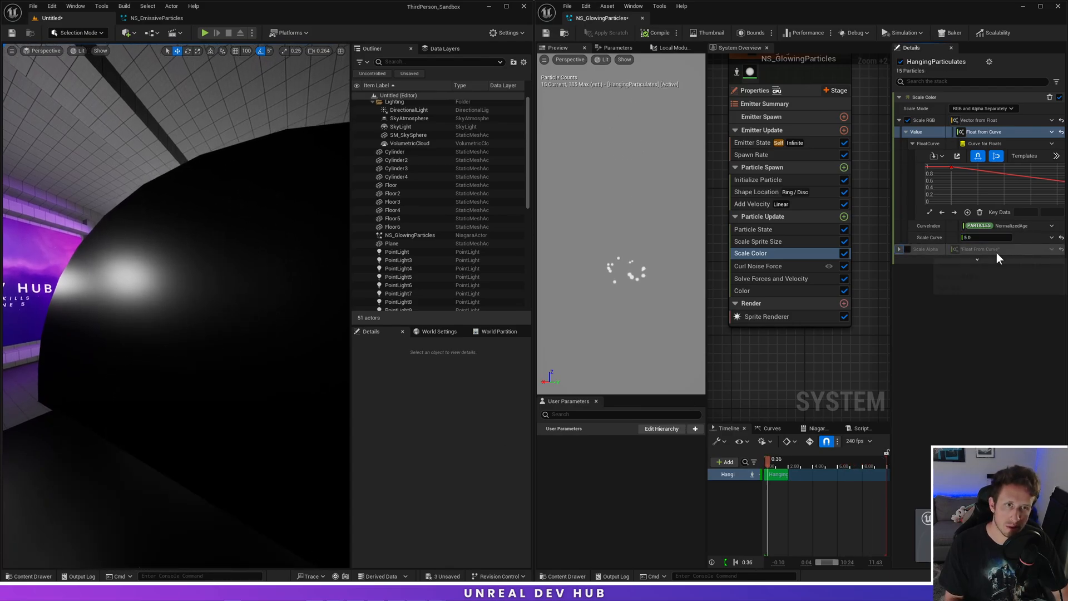
Step: Set the Curl Noise Force module's Noise Strength to 50
click(763, 267)
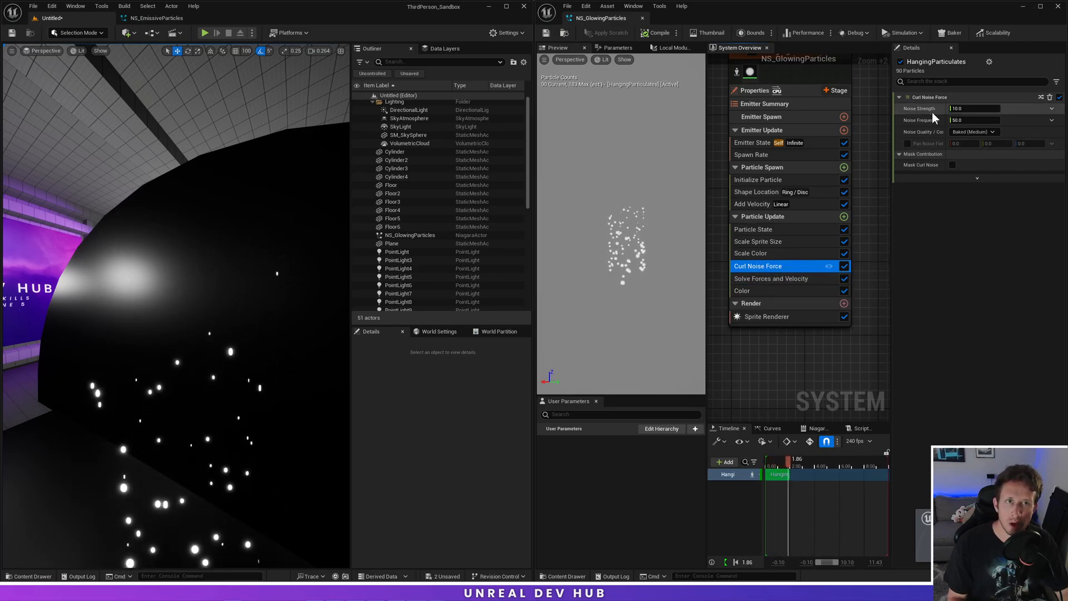
drag(893, 113, 881, 111)
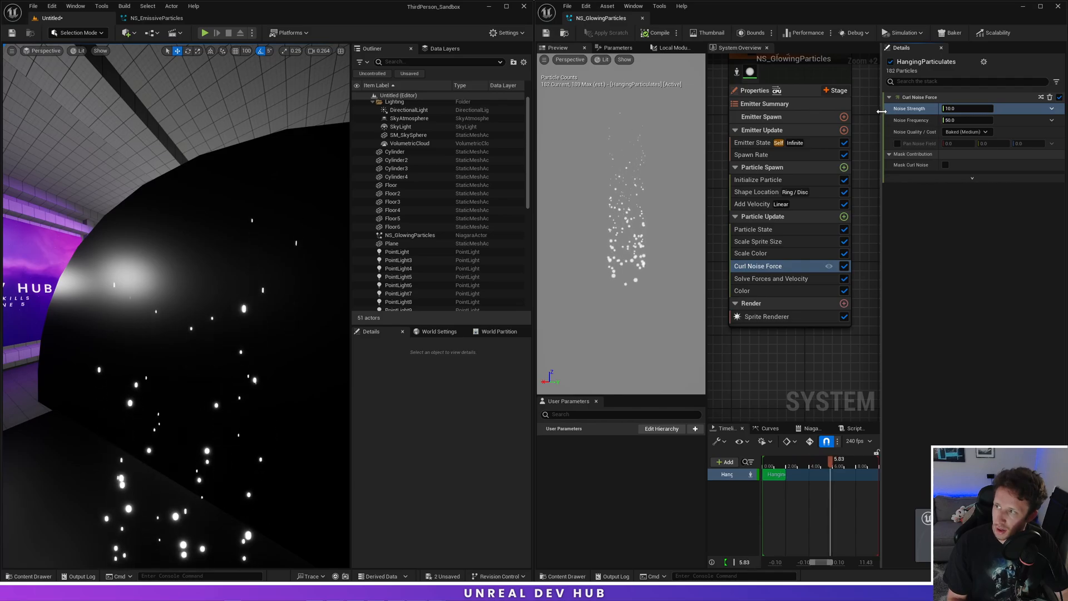
click(988, 110)
text(50)
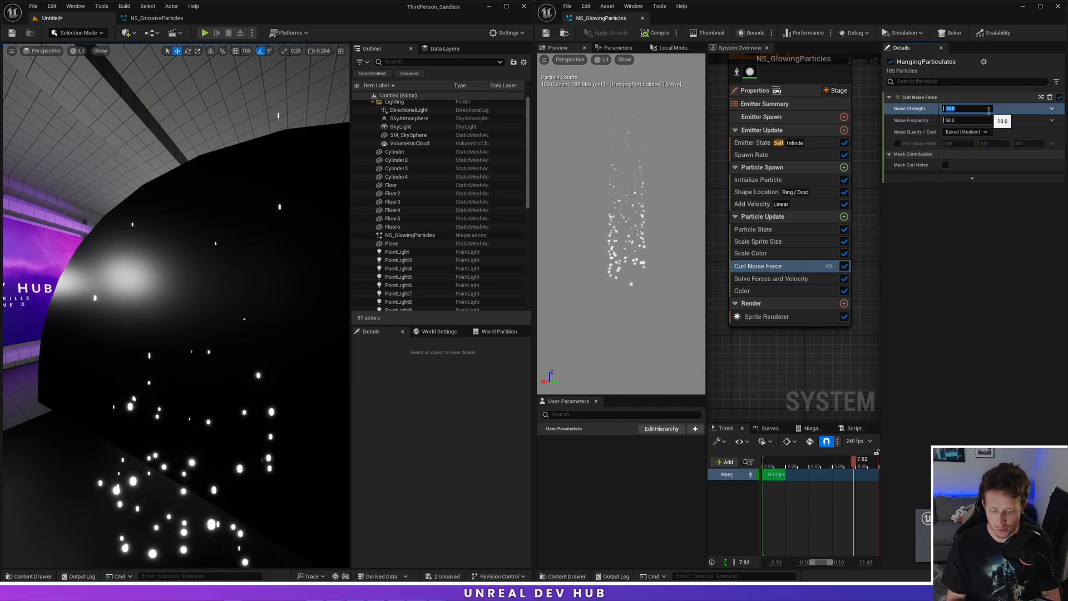
key(Return)
Step: Set the curl noise's Noise Frequency to 0.02 and enable Pan Noise Field with 0.5 on all three axes
click(966, 122)
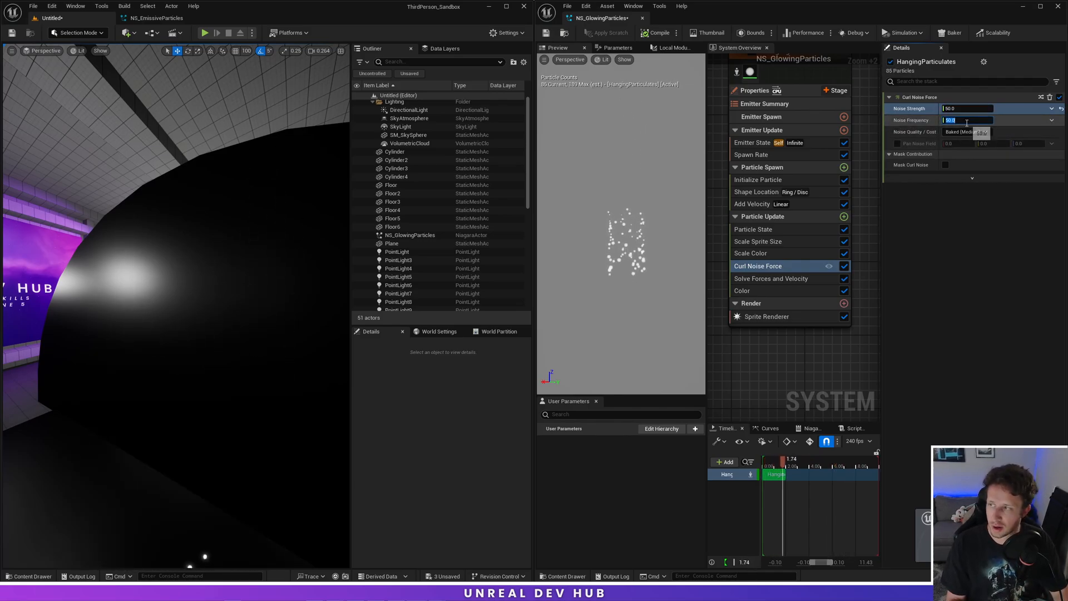
text(.02)
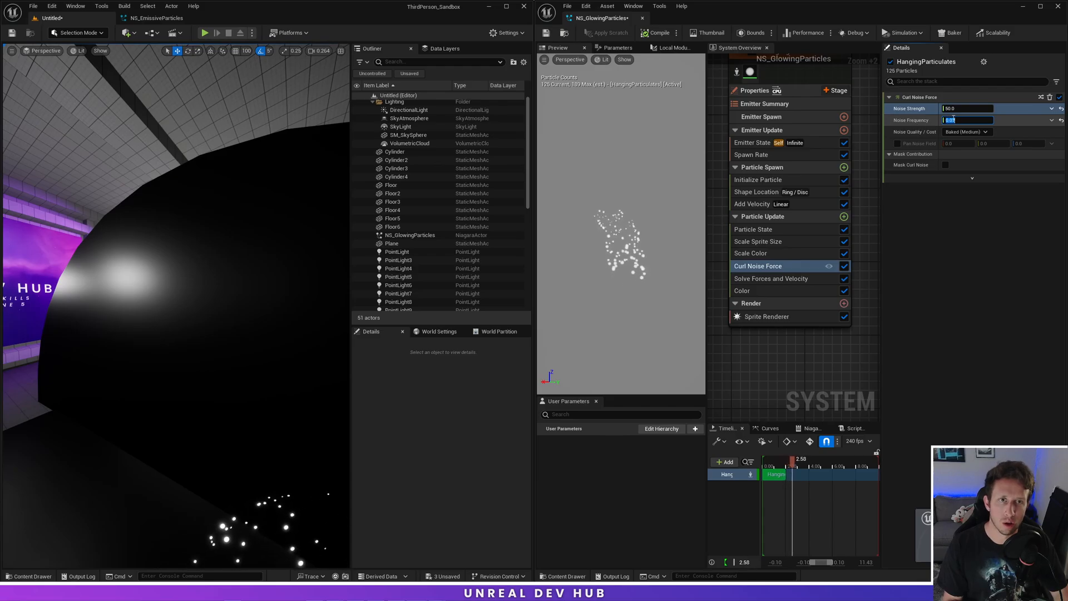
click(897, 143)
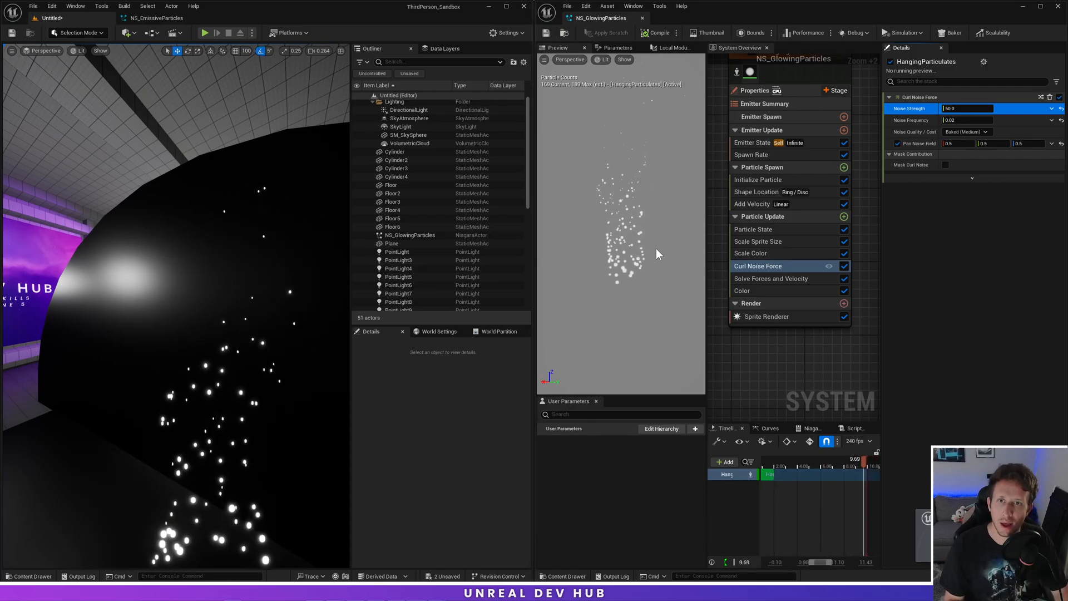
mouse_move(190, 302)
right_down()
mouse_move(186, 336)
mouse_move(188, 315)
right_up()
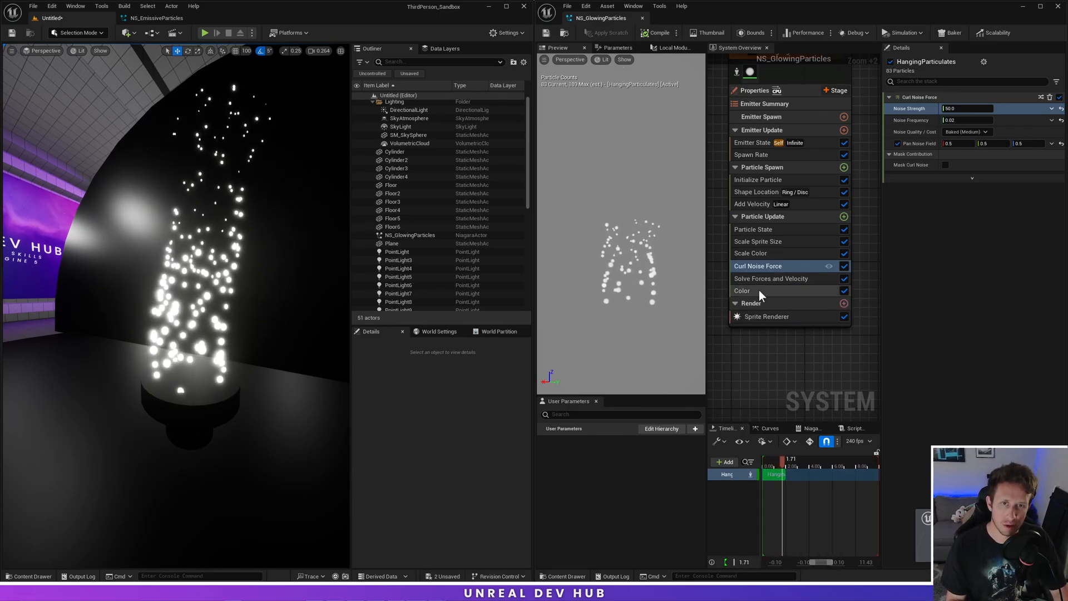
Step: Set the Color input of the HangingParticulates emitter's Color module to Color from Curve
click(751, 179)
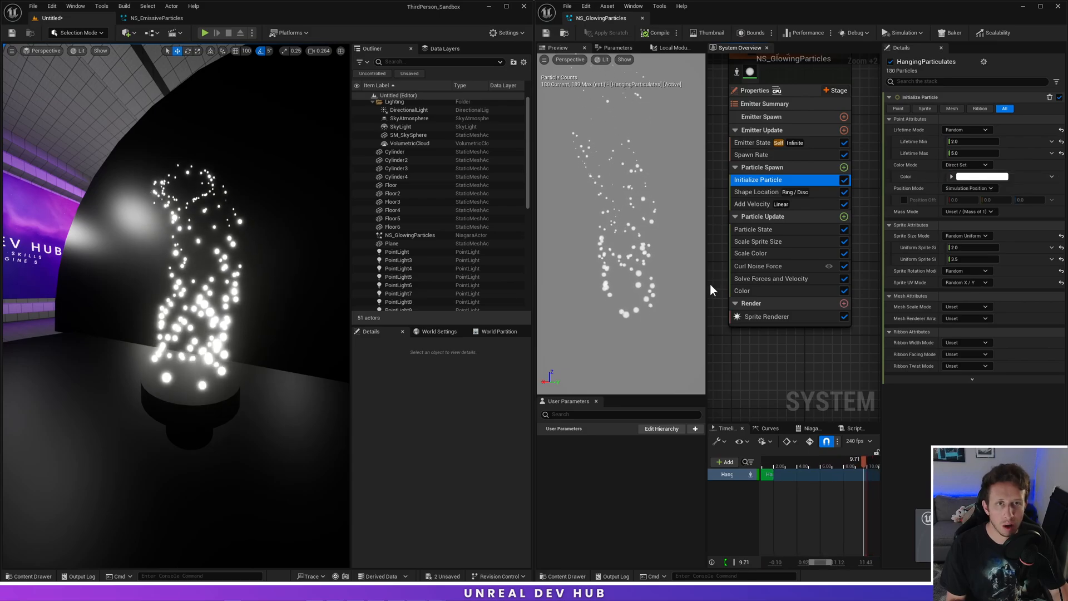
click(753, 289)
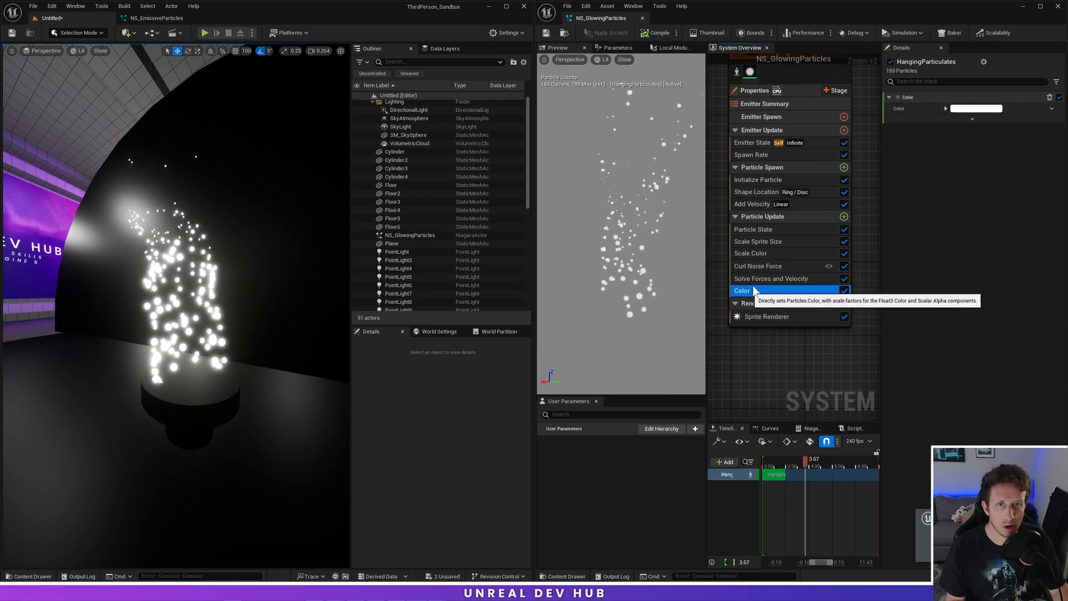
click(1051, 109)
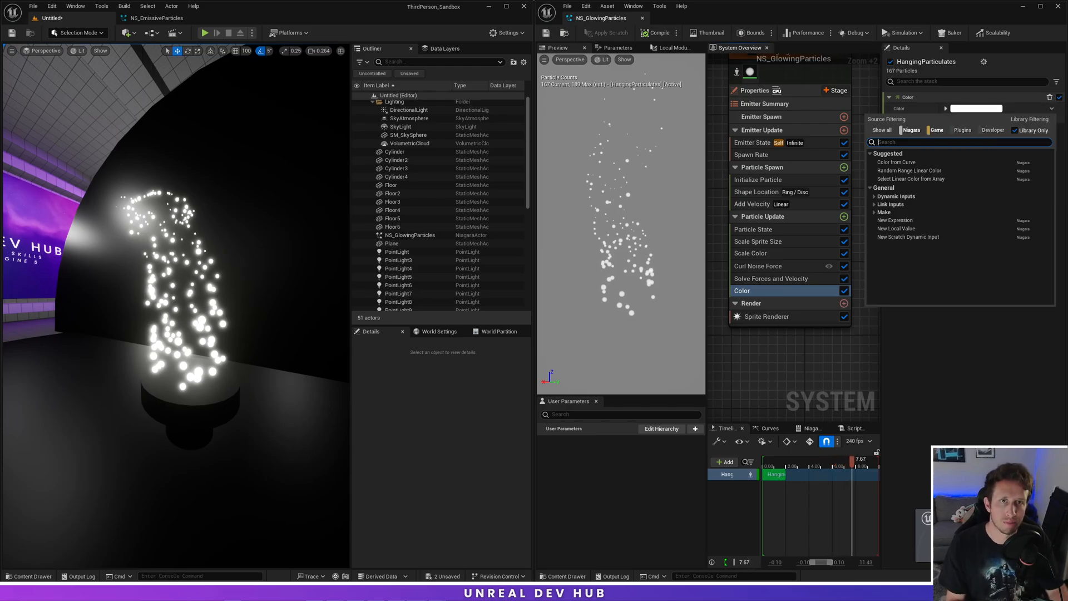
key(Escape)
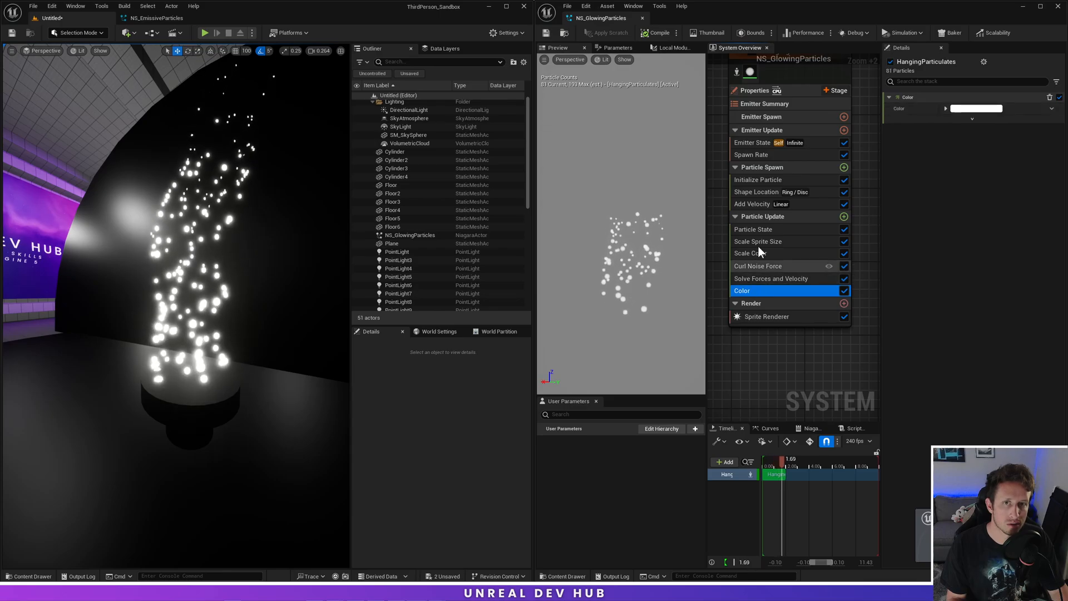
click(1053, 111)
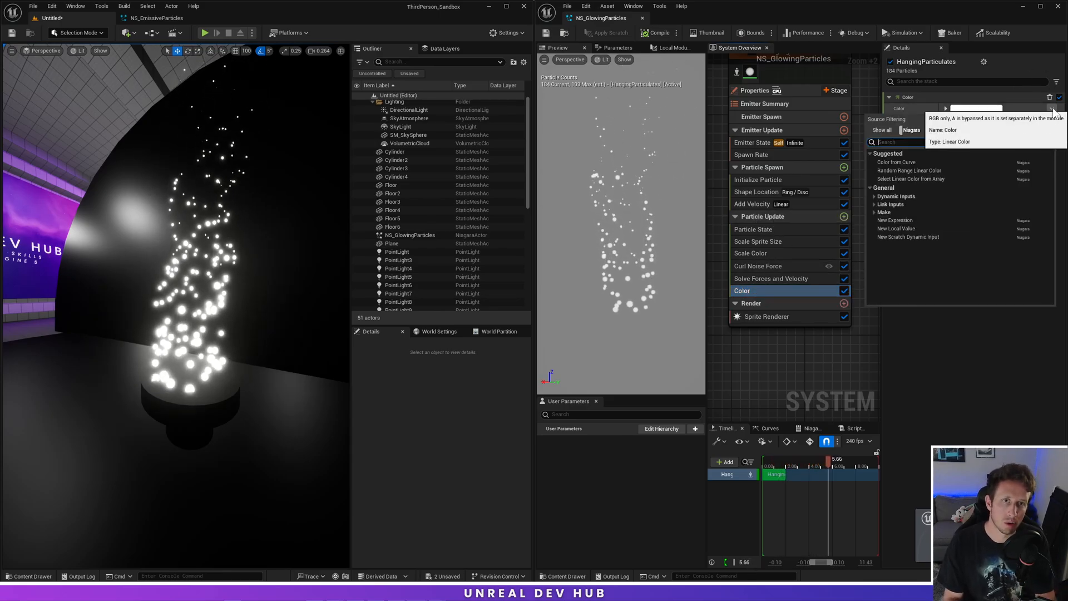
click(903, 164)
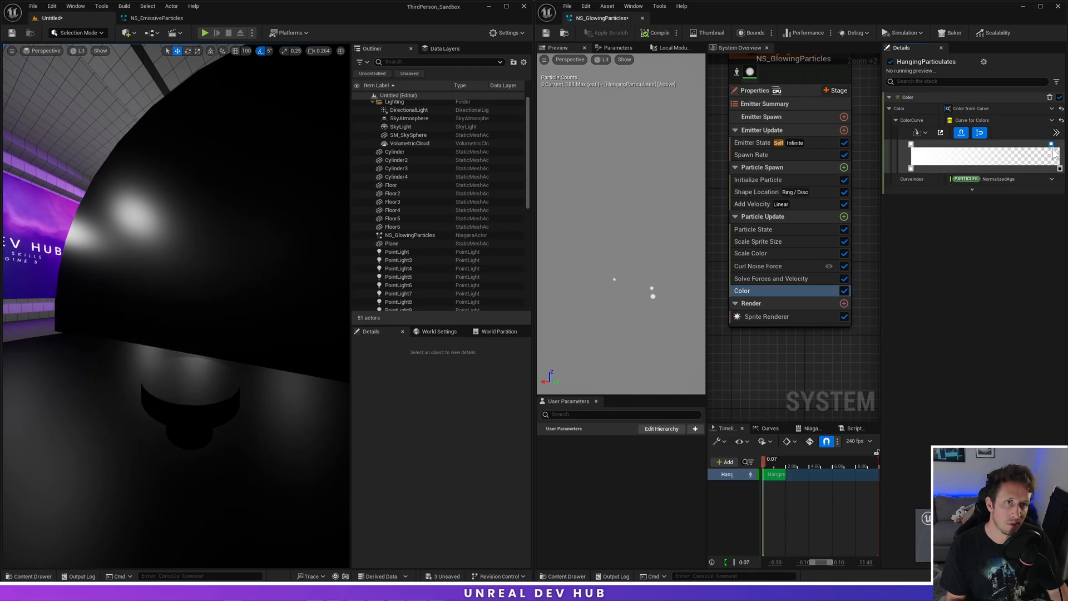
Step: Keep the color curve's last upper stop at the gradient's end and set its first stop to pure red, FF0000FF
drag(1063, 149, 1066, 148)
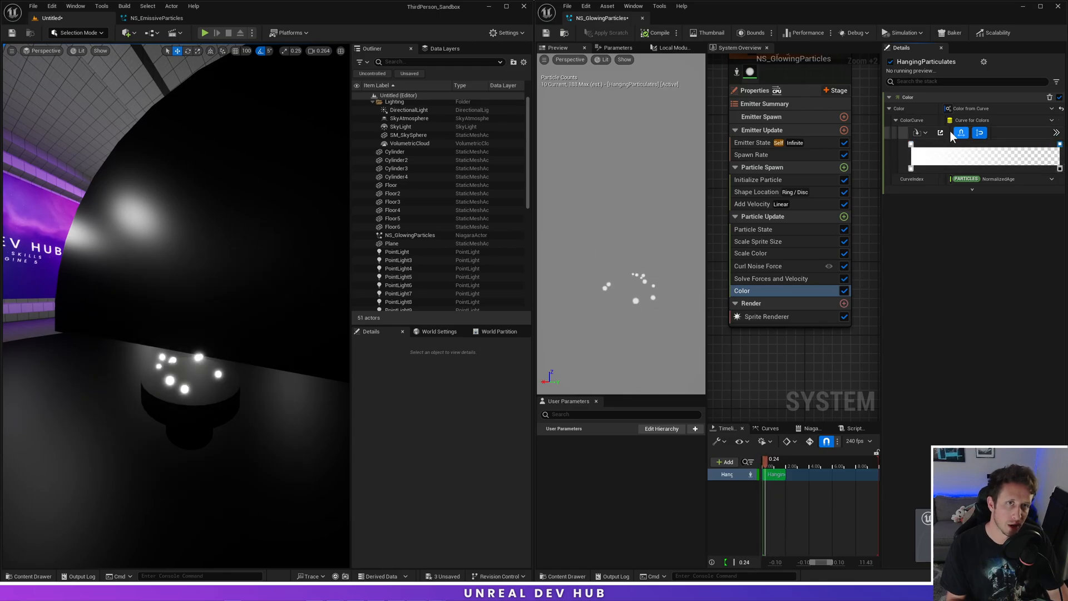
double_click(911, 145)
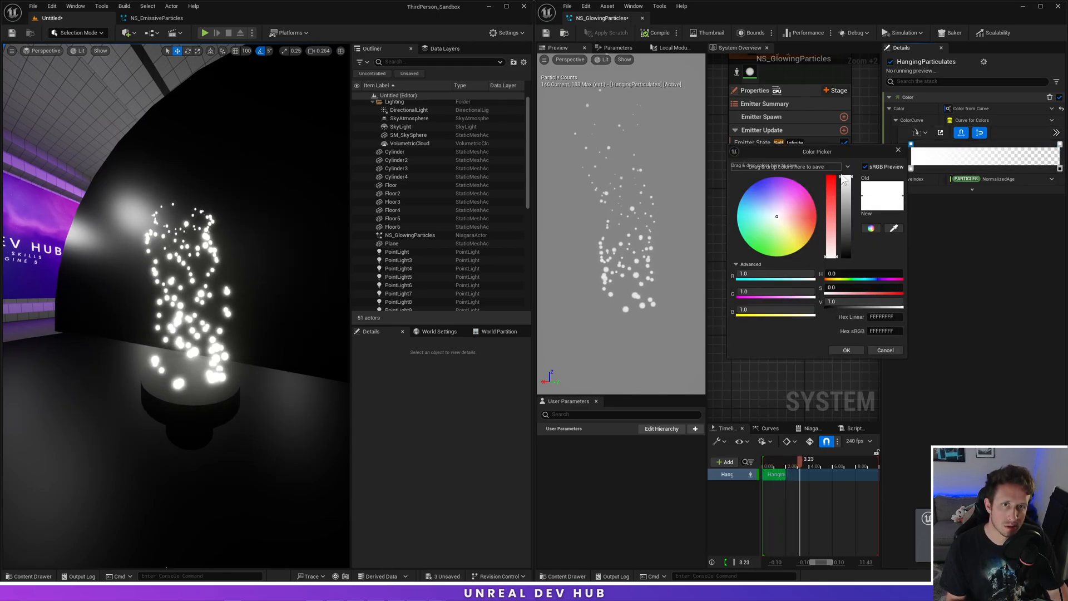
drag(832, 182, 842, 120)
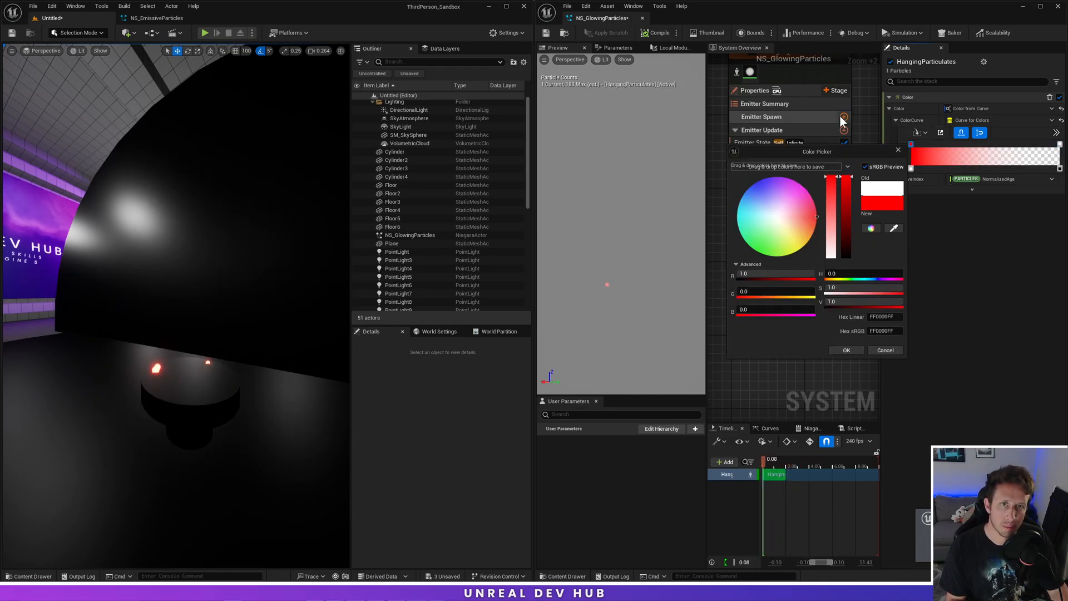
click(859, 350)
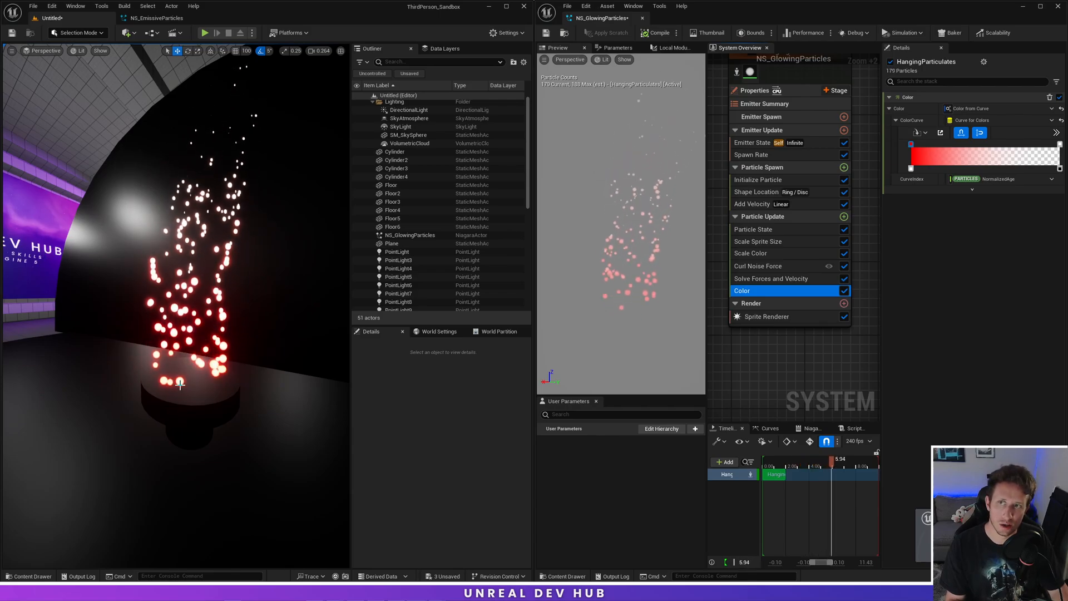
middle_drag(202, 308, 202, 281)
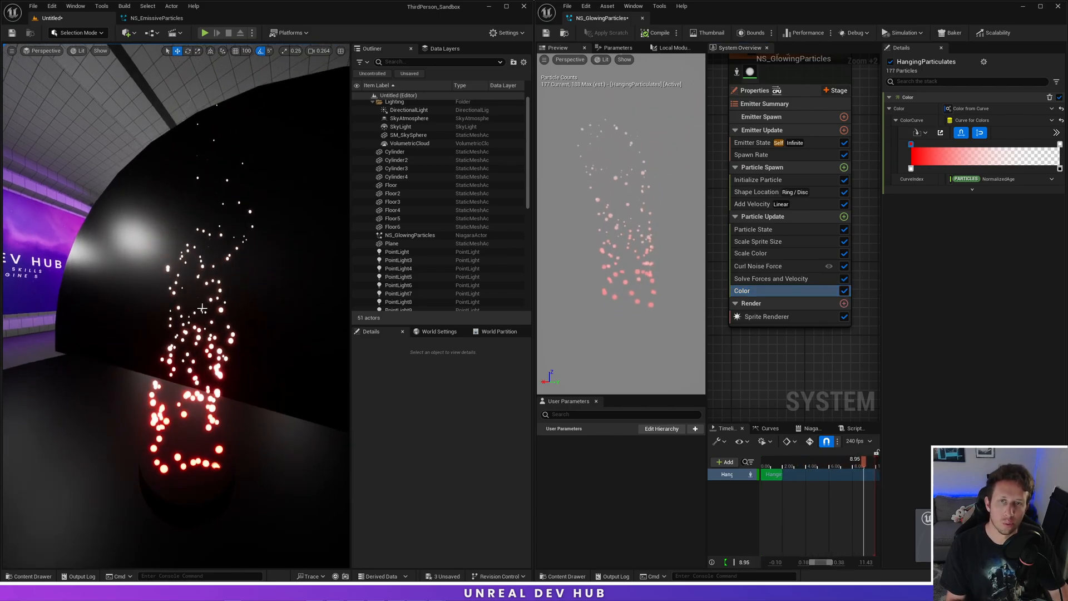
Step: Review the Scale Color and Color modules, and open the Sprite Renderer's DefaultSpriteMaterial
click(769, 254)
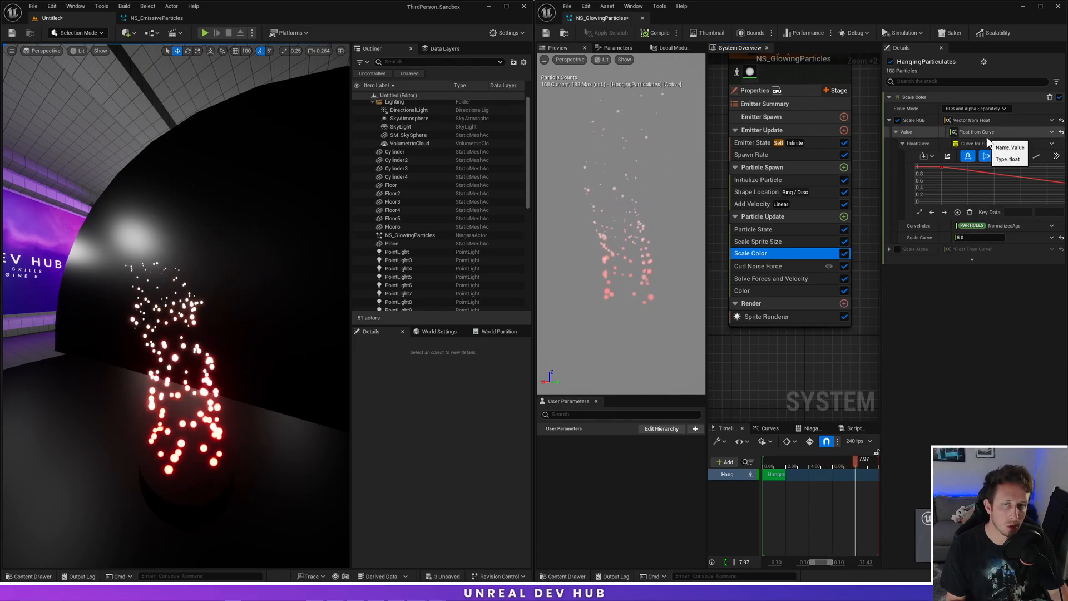
click(759, 290)
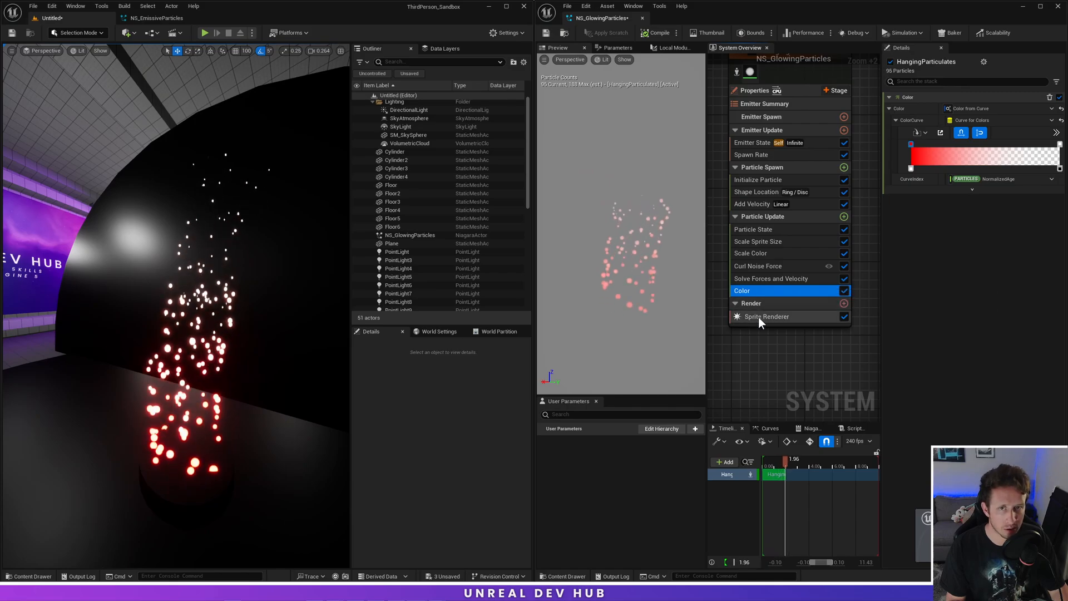
click(760, 317)
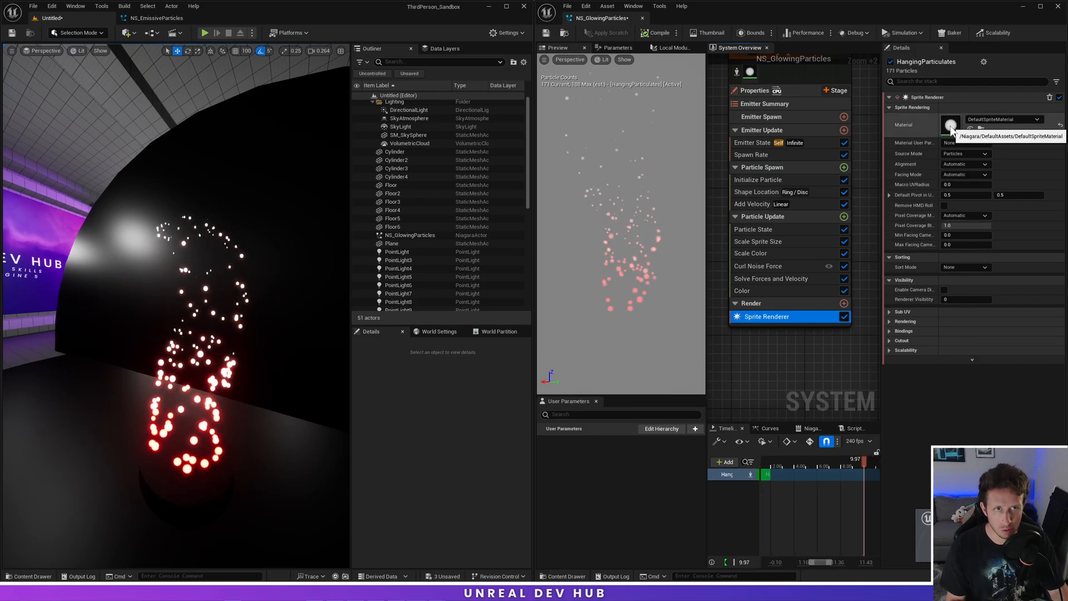
double_click(951, 125)
scroll(487, 227, down, 4)
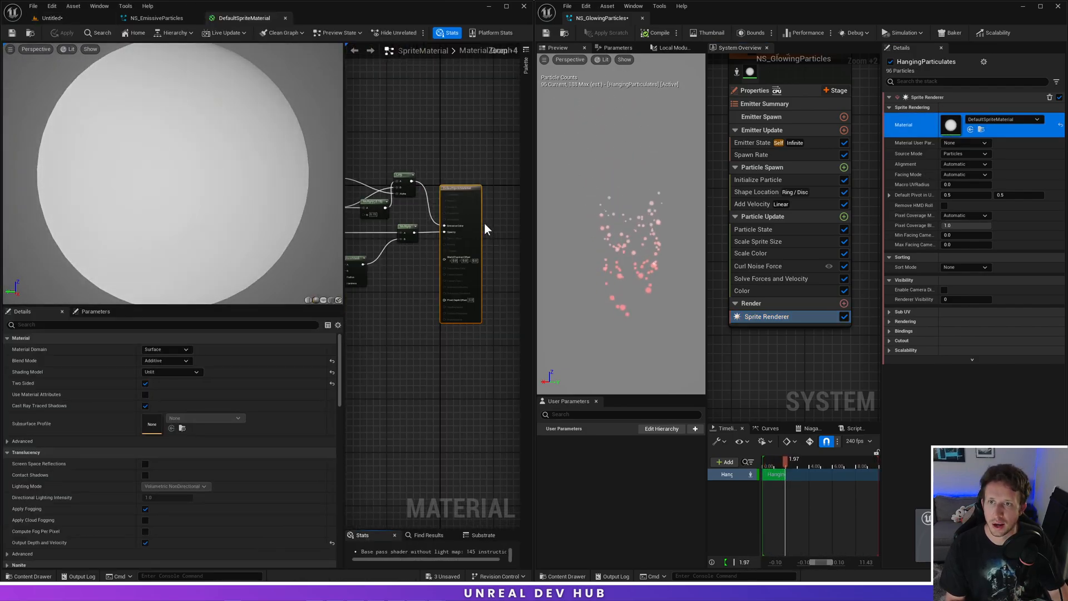
Step: Examine how the Particle Color node's RGB and alpha outputs feed Emissive Color and Opacity in DefaultSpriteMaterial's graph
scroll(376, 189, up, 4)
right_drag(363, 207, 453, 232)
drag(484, 143, 484, 119)
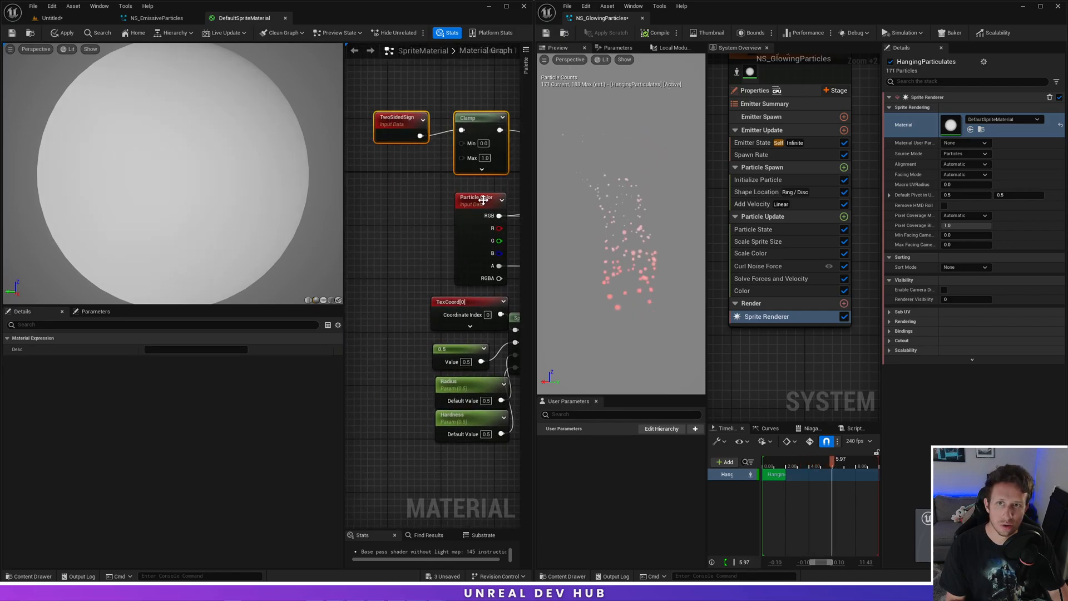
drag(481, 202, 480, 196)
right_drag(450, 224, 393, 215)
scroll(423, 211, up, 2)
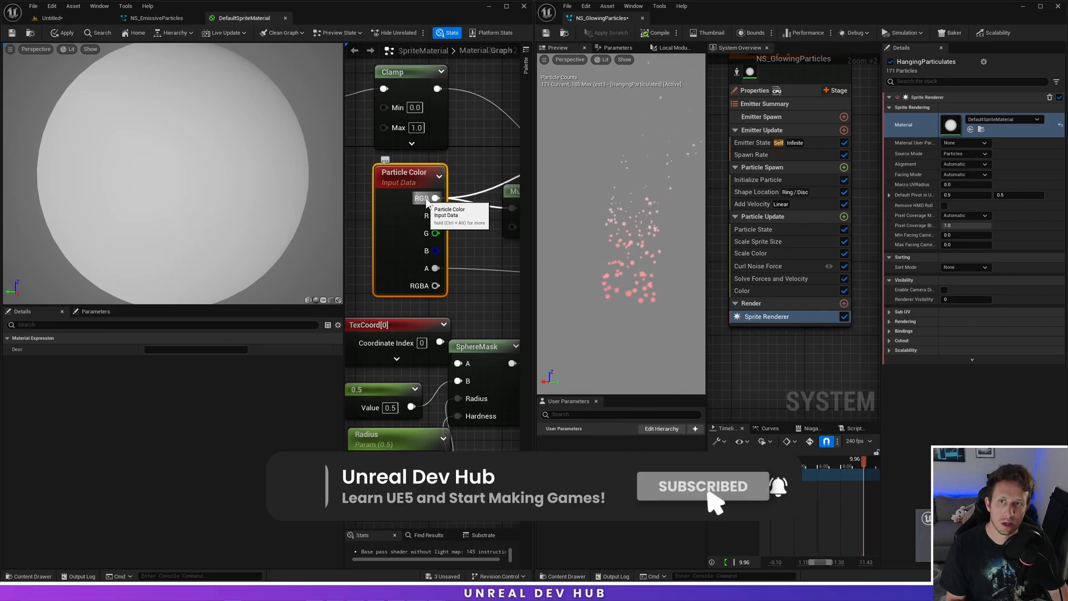
scroll(406, 220, down, 4)
right_drag(399, 222, 326, 218)
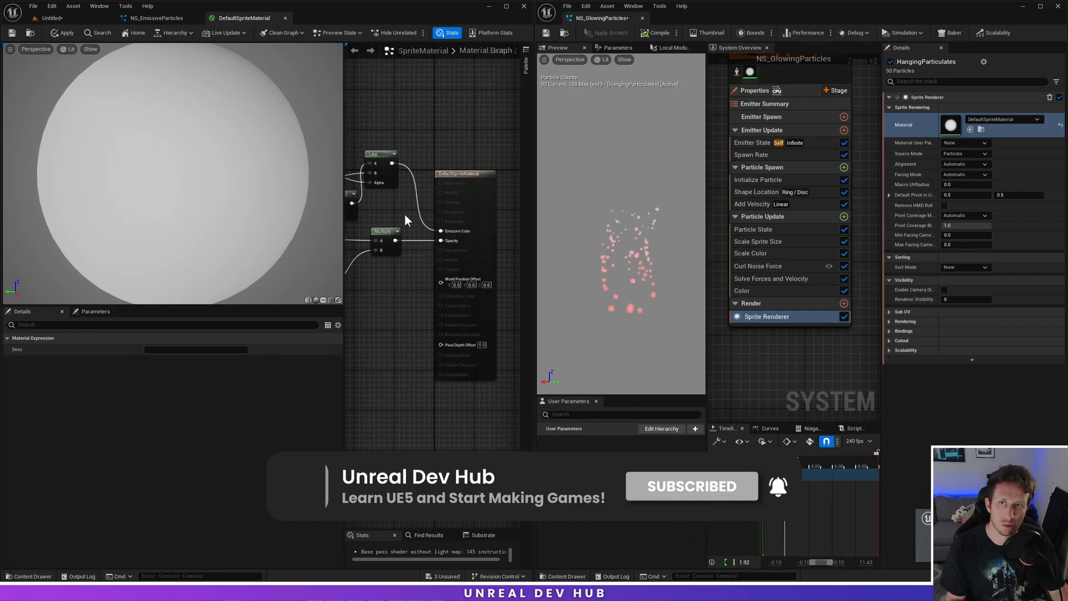
scroll(443, 235, up, 2)
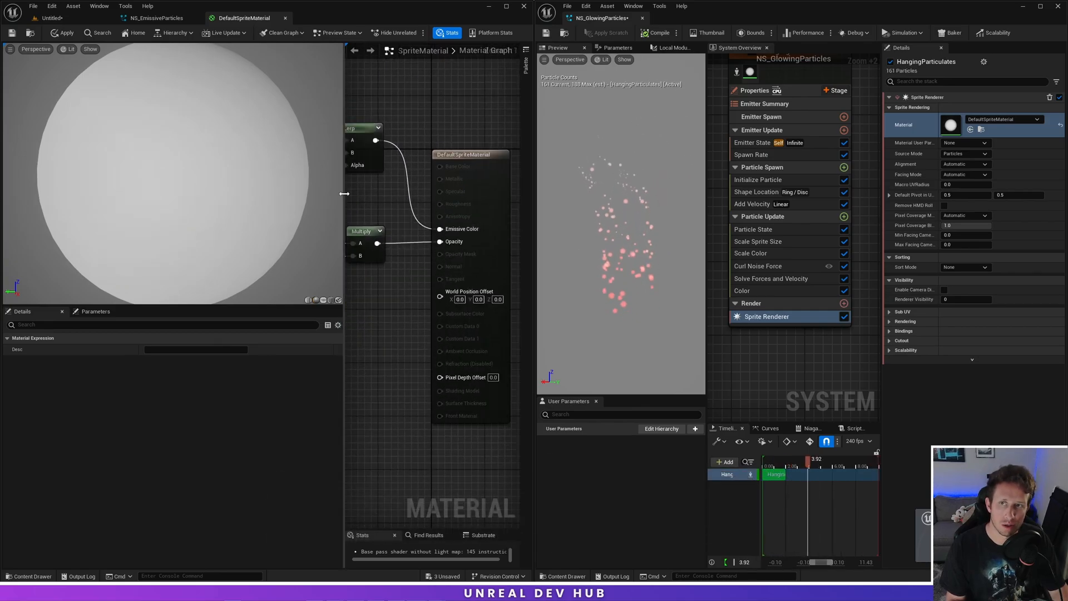
drag(344, 195, 216, 198)
right_drag(304, 211, 481, 222)
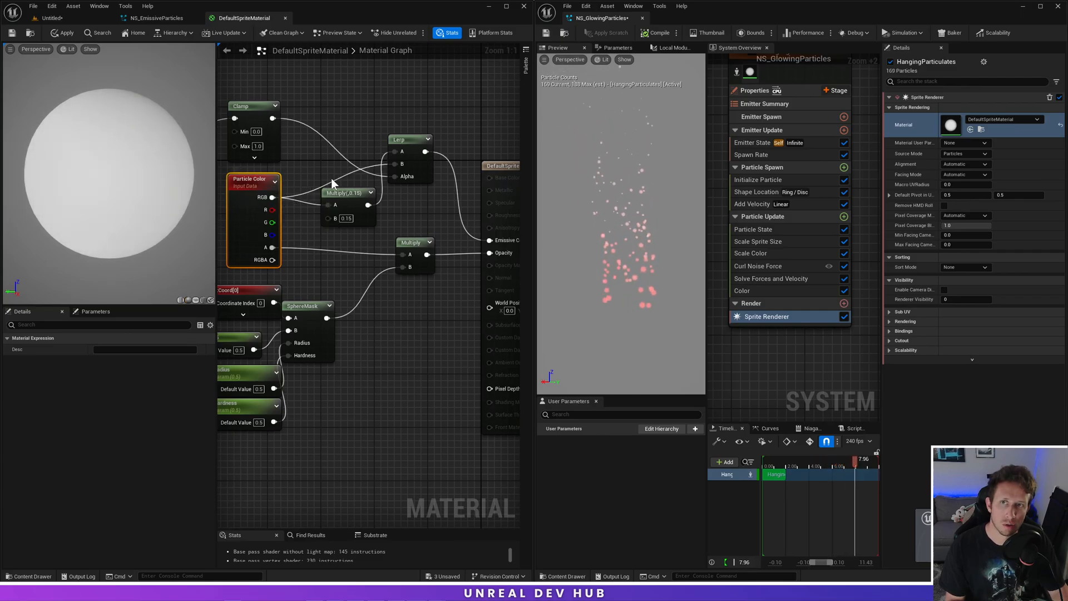
right_drag(500, 249, 432, 238)
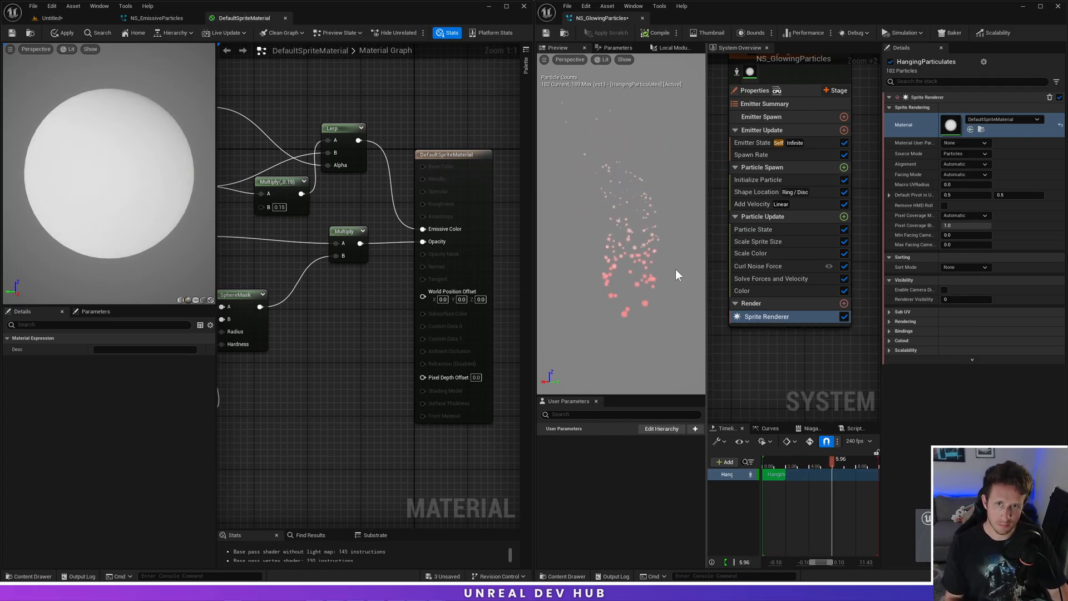
Step: Return to the level and inspect the particles' color gradient above the pedestal from closer up
click(52, 18)
right_drag(227, 325, 230, 303)
key(w)
right_drag(140, 298, 138, 304)
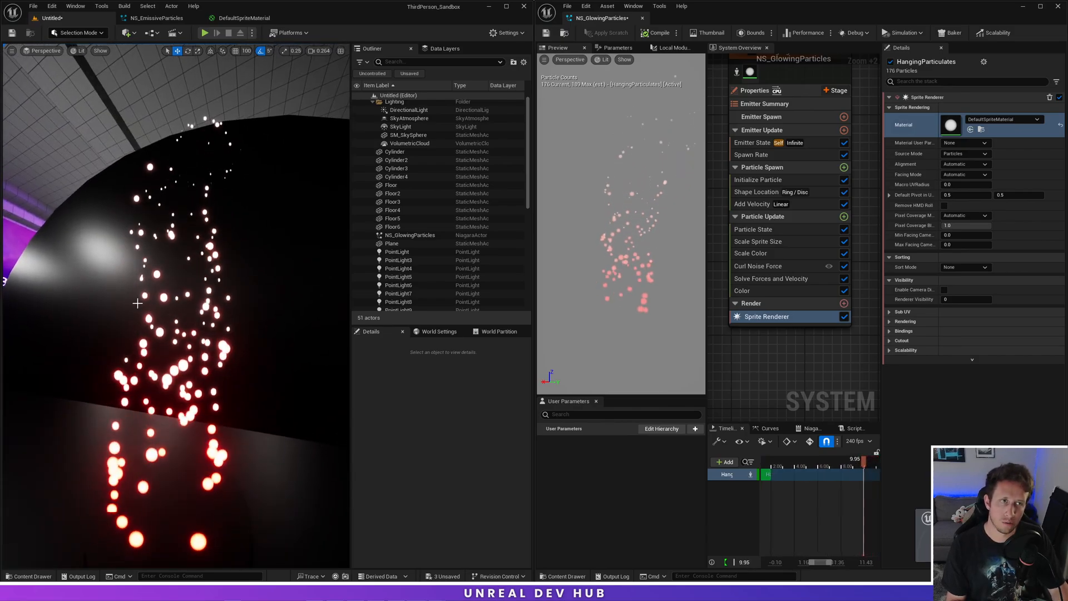